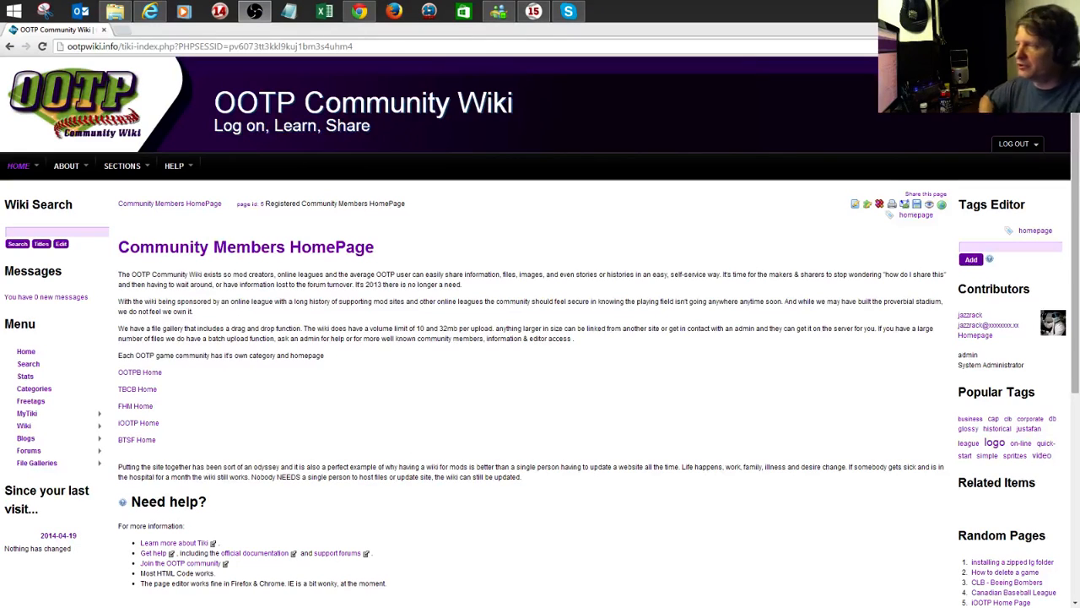
Open the Logos & Graphics gallery under OOTPB in the wiki's file galleries
click(45, 464)
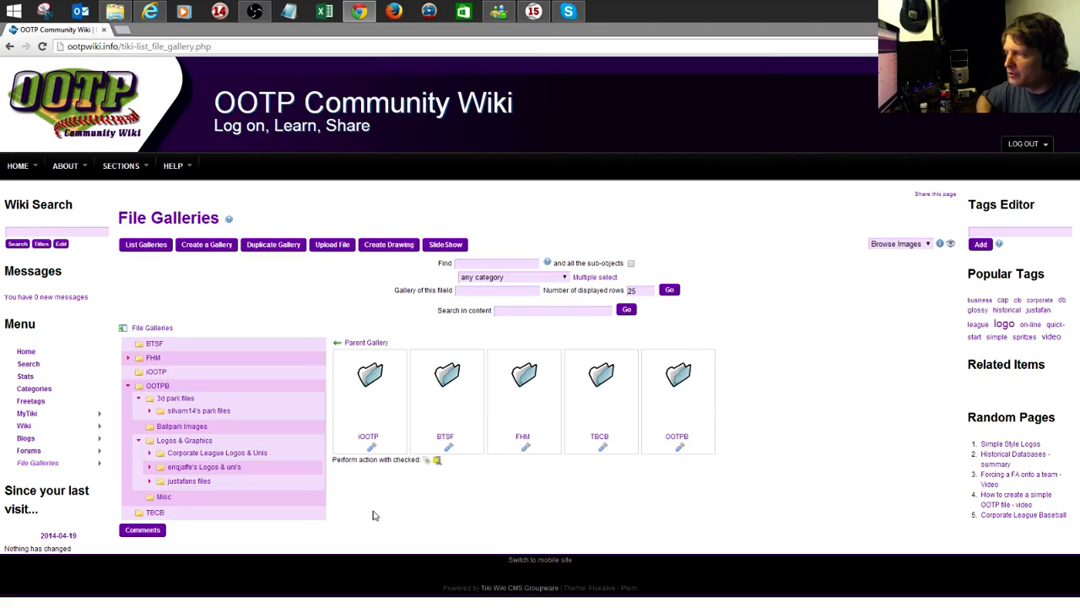
click(139, 440)
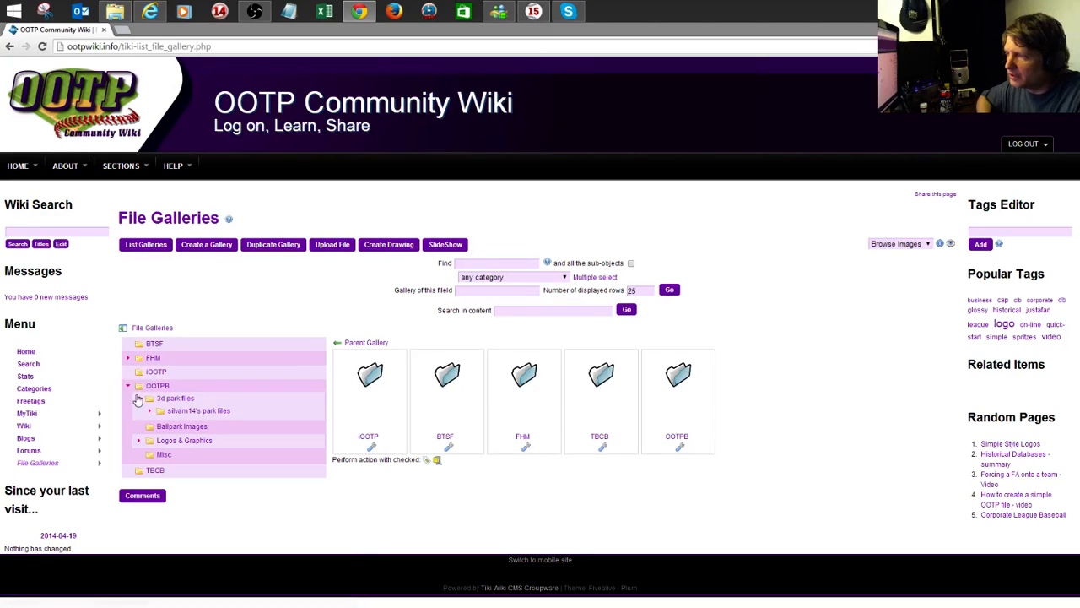
click(140, 400)
click(128, 387)
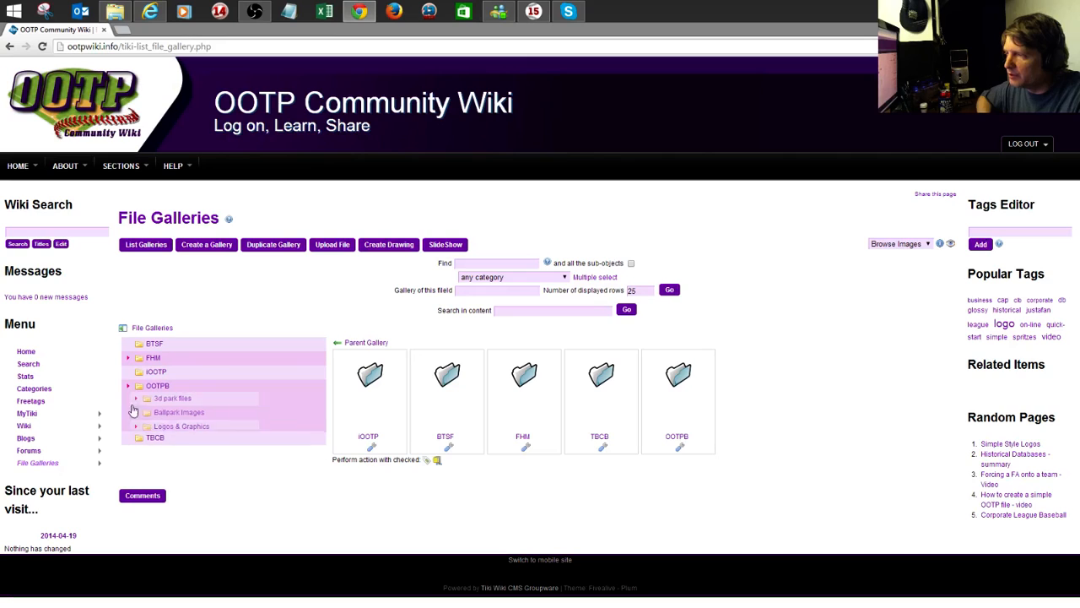
click(127, 388)
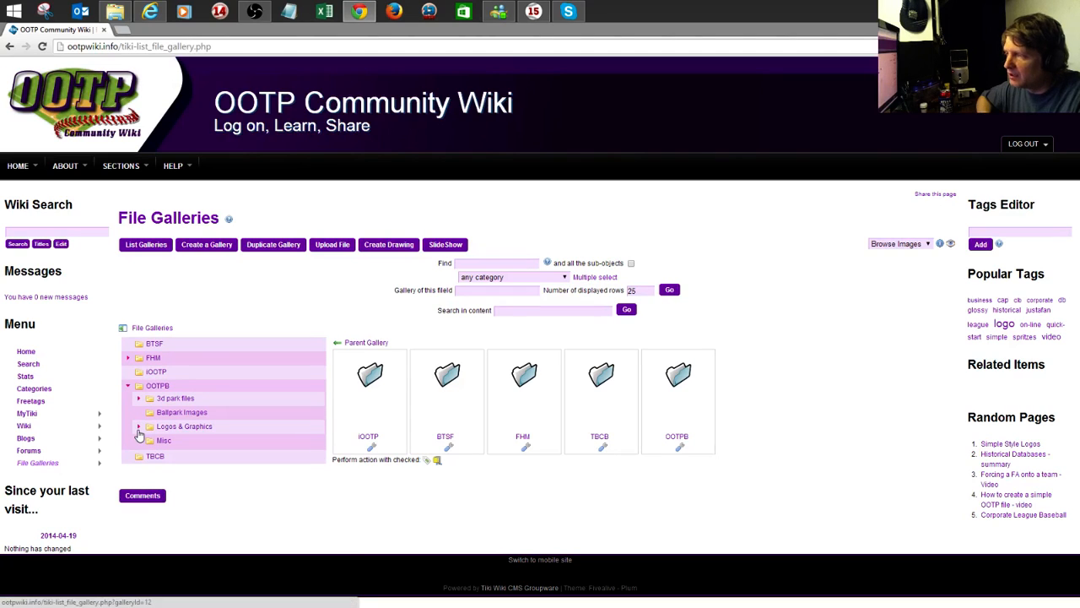
click(138, 427)
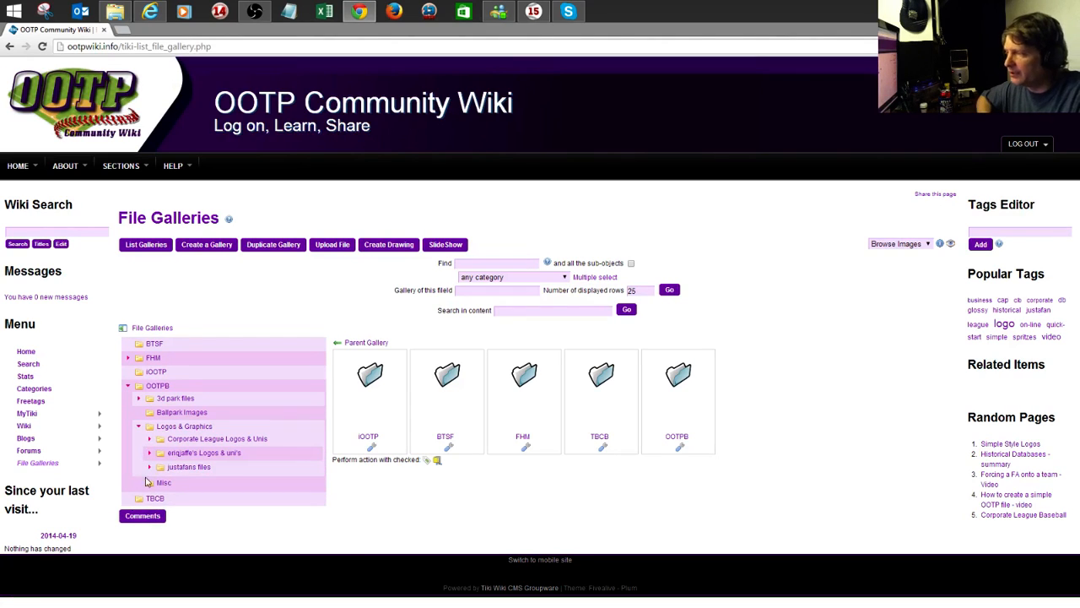
click(186, 432)
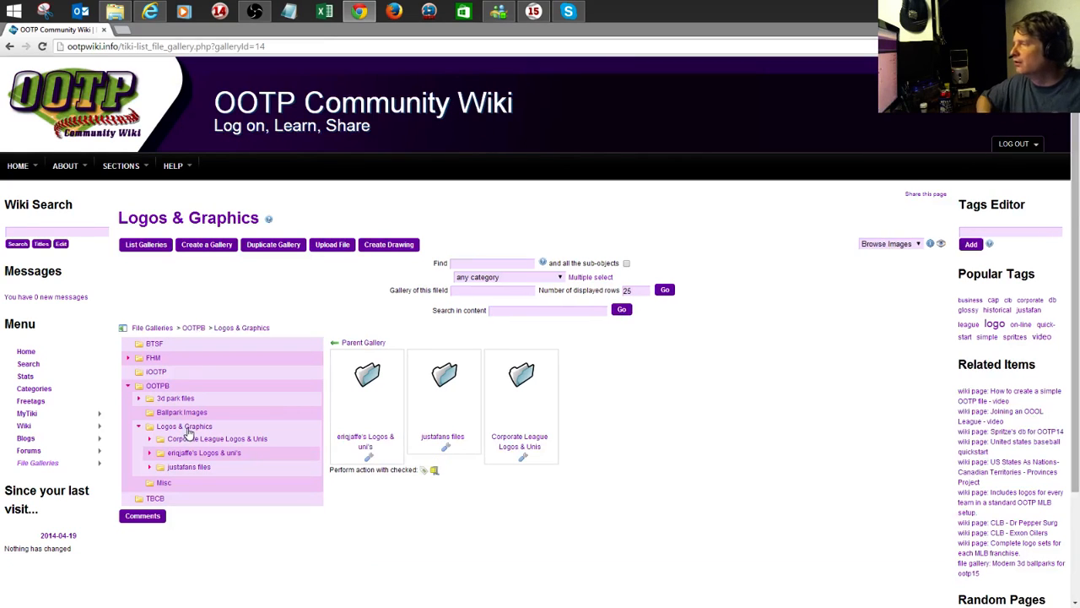
Start a new file gallery in Logos & Graphics named "Displays files" with the description "type a description"
click(211, 245)
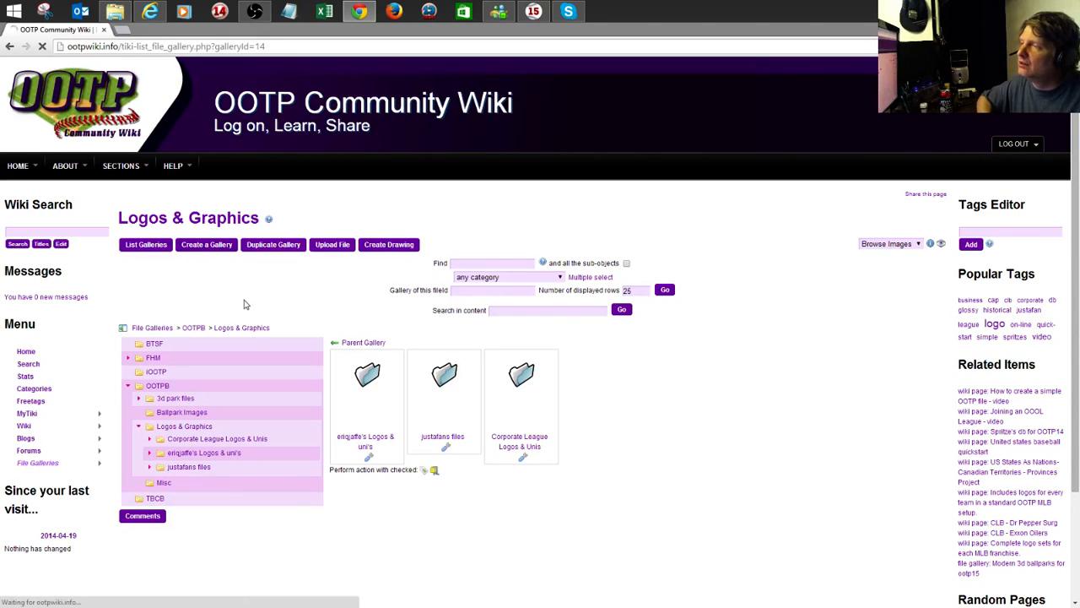
click(385, 297)
text(Displa)
key(BackSpace)
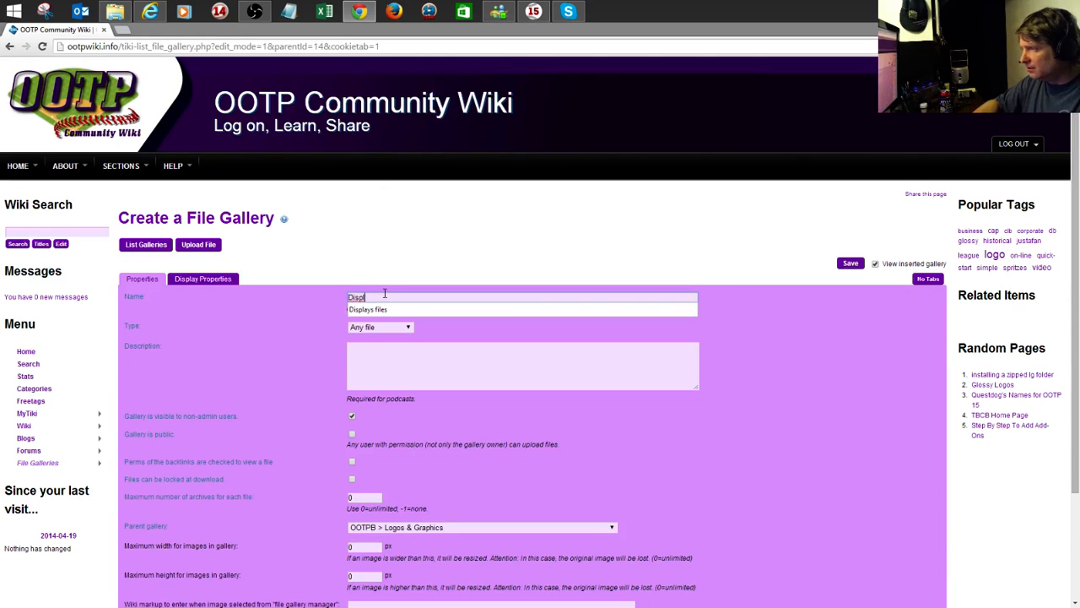
click(388, 310)
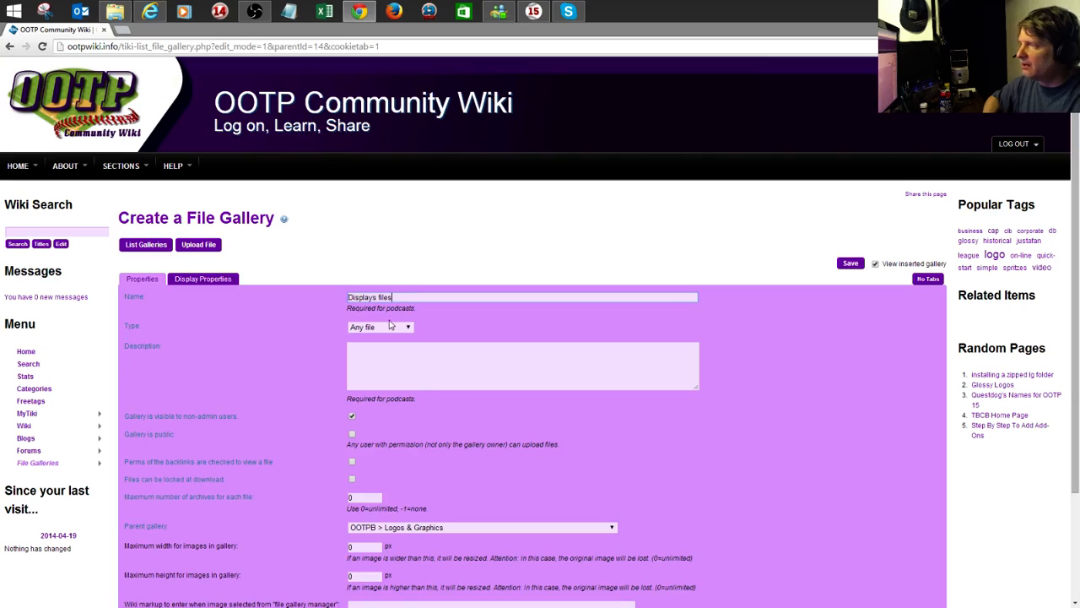
click(365, 360)
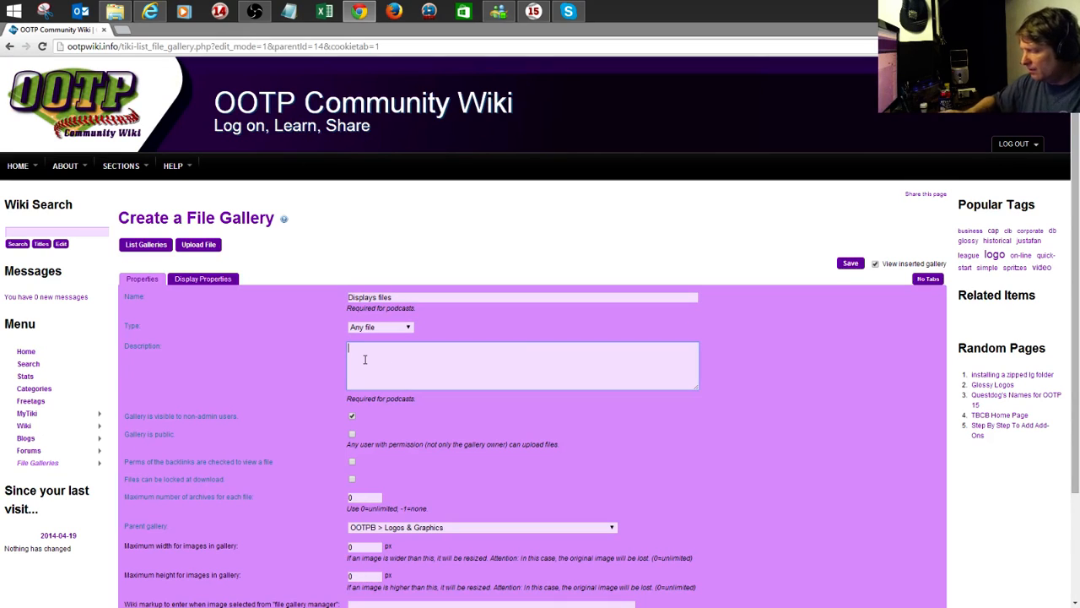
text(type a description)
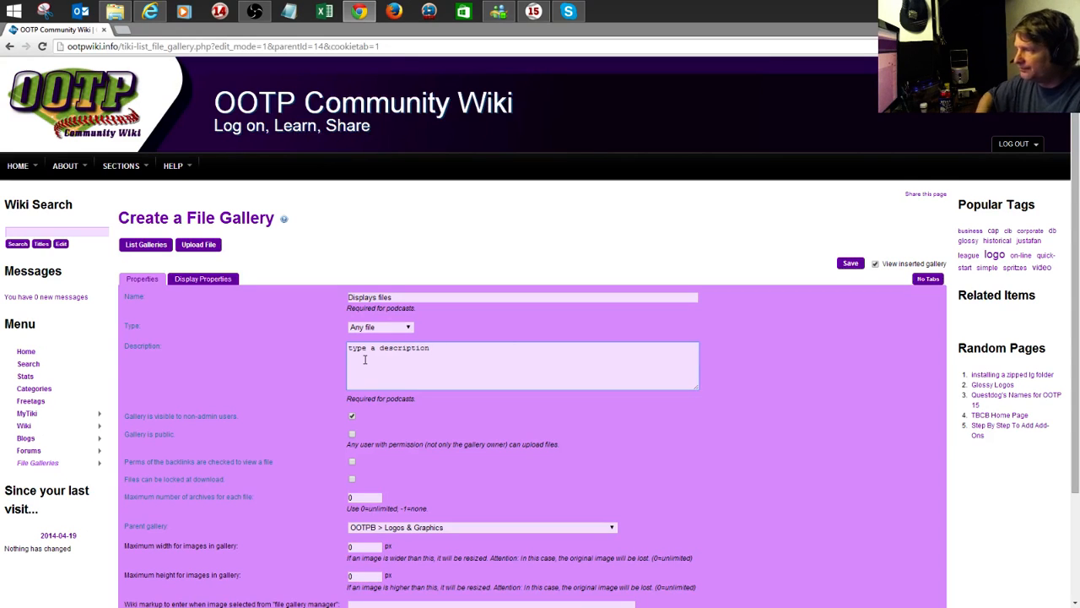
Make the new gallery public and assign it to the OOTPB and Graphics categories
scroll(361, 462, down, 1)
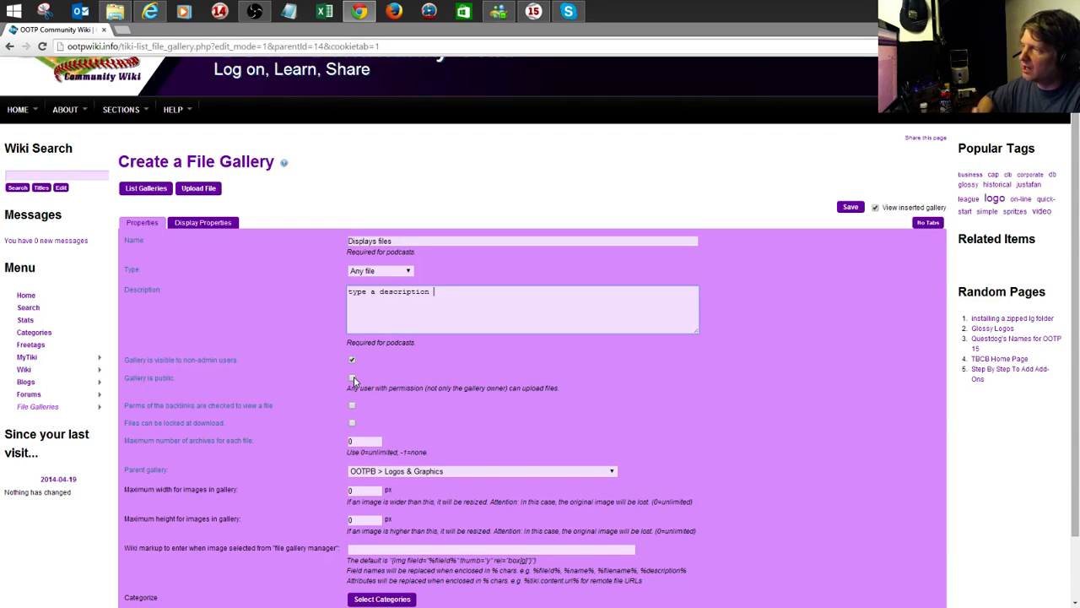
click(353, 379)
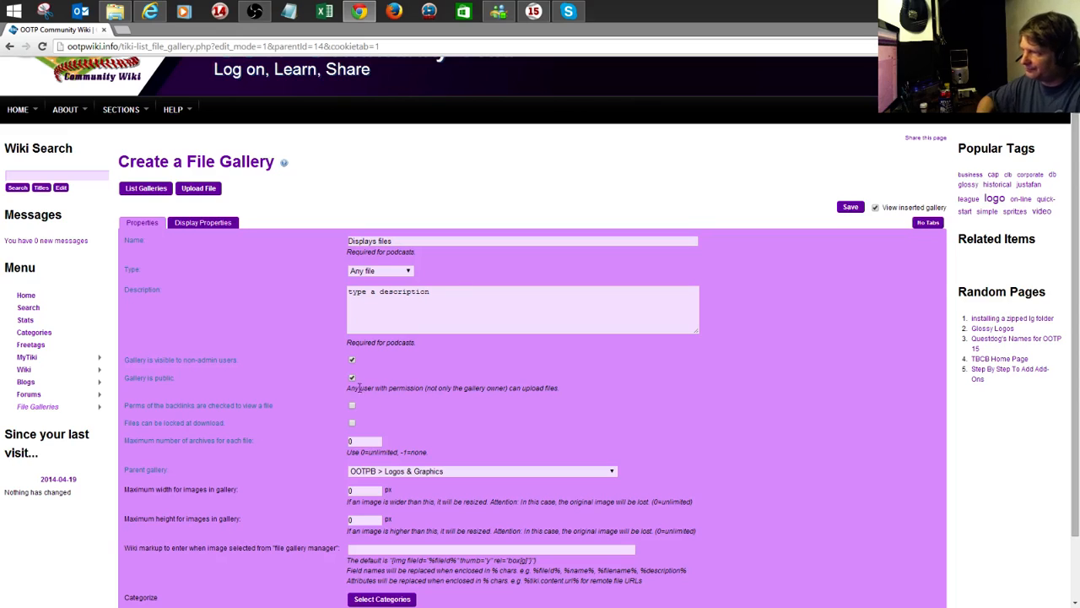
scroll(378, 397, down, 1)
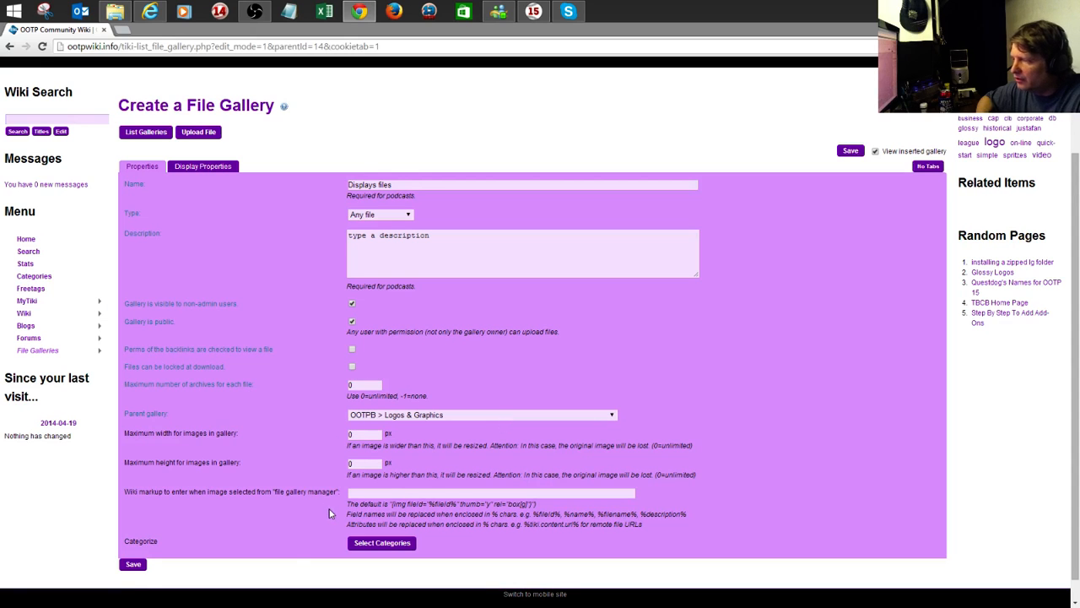
click(382, 542)
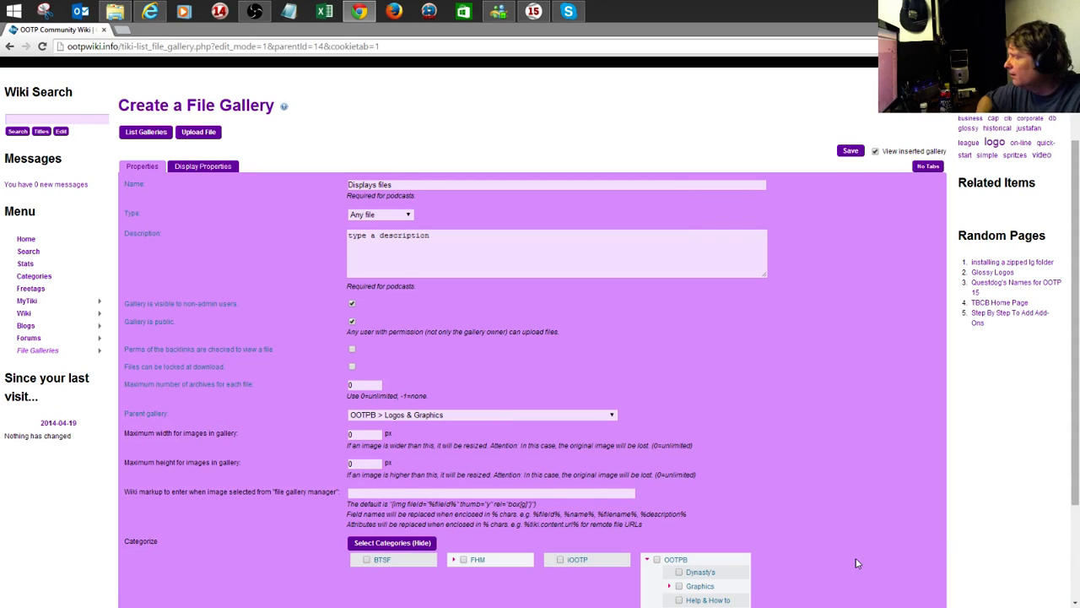
scroll(852, 557, down, 1)
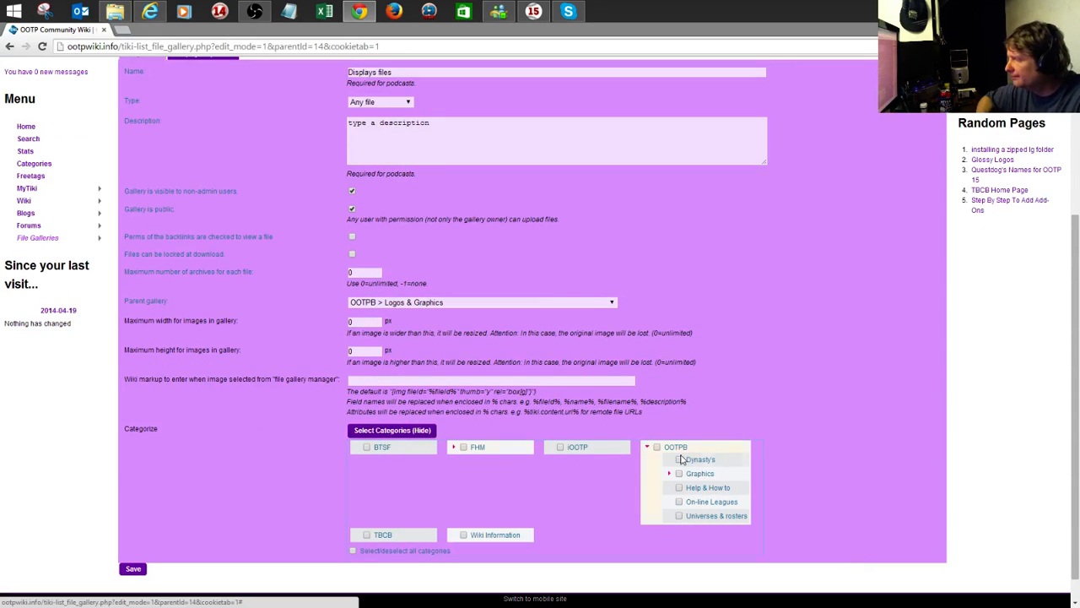
click(657, 447)
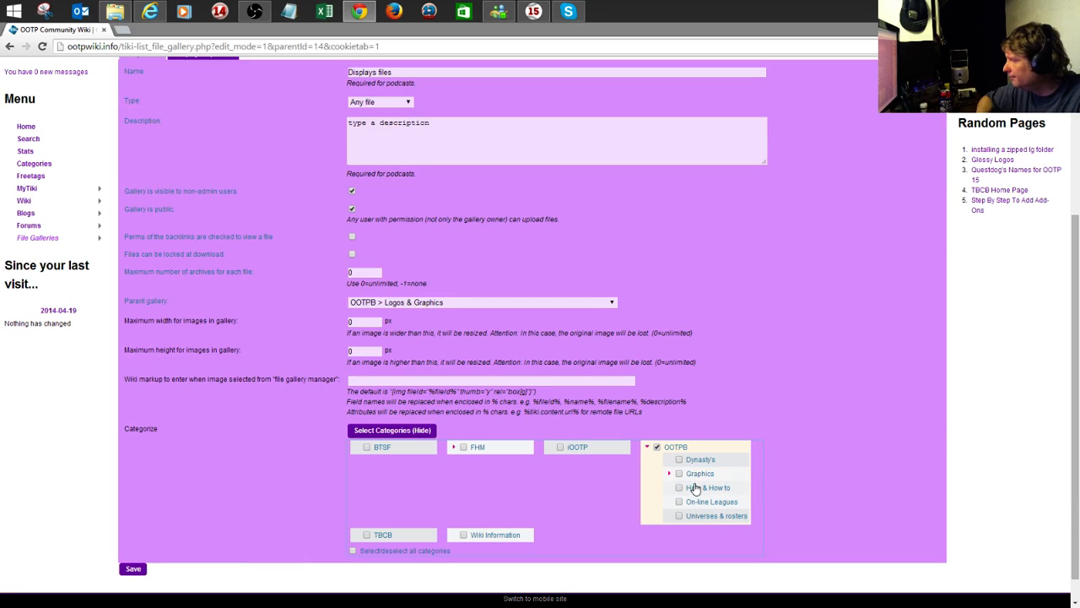
click(680, 474)
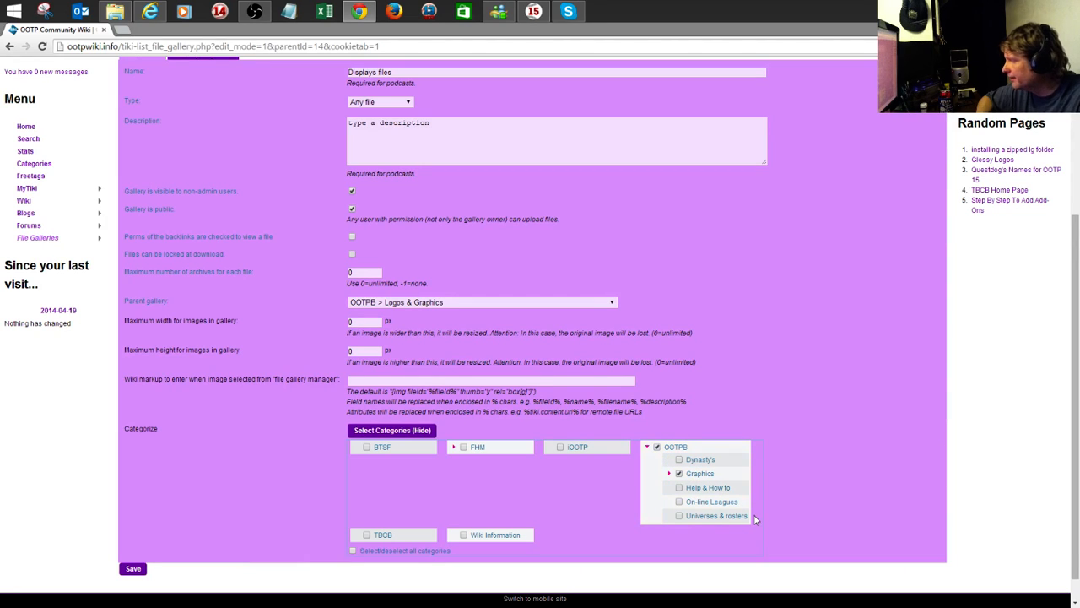
mouse_move(707, 507)
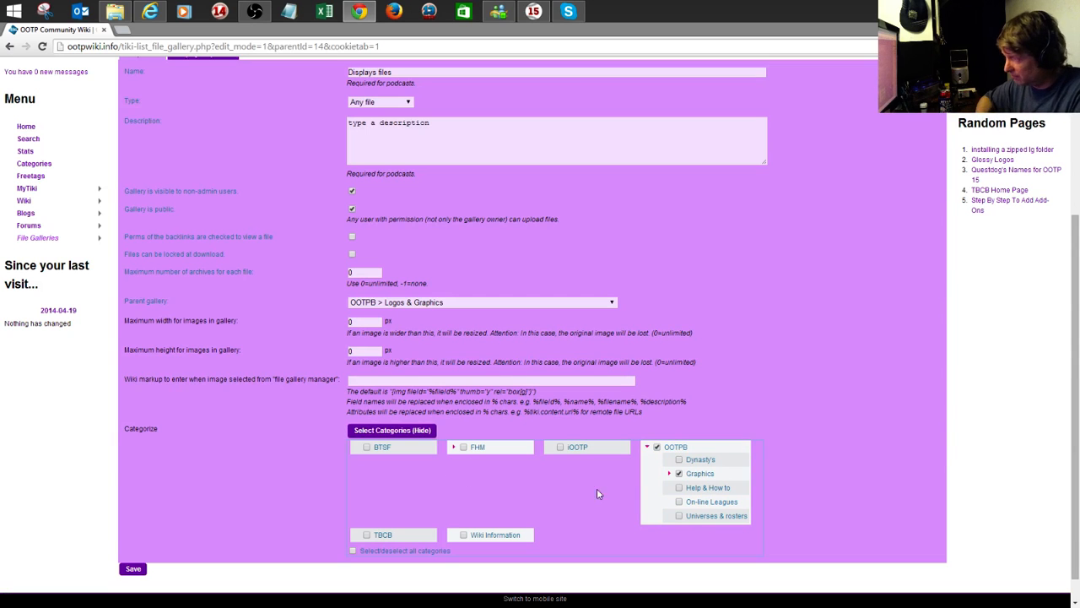
Review the new gallery's display properties, including the available default view options
scroll(597, 494, up, 5)
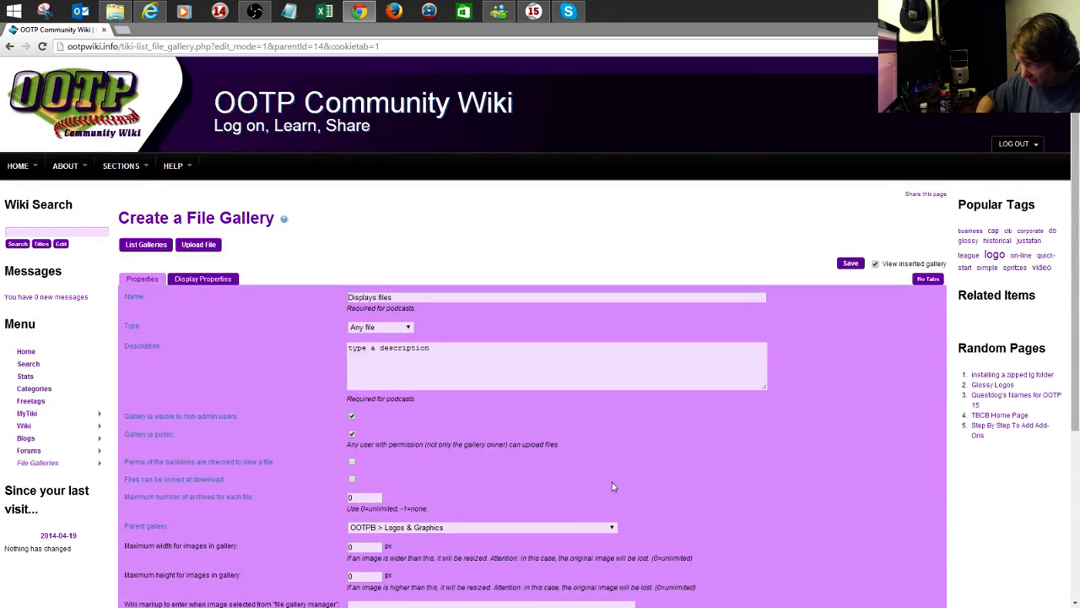
scroll(610, 483, down, 3)
scroll(608, 482, up, 3)
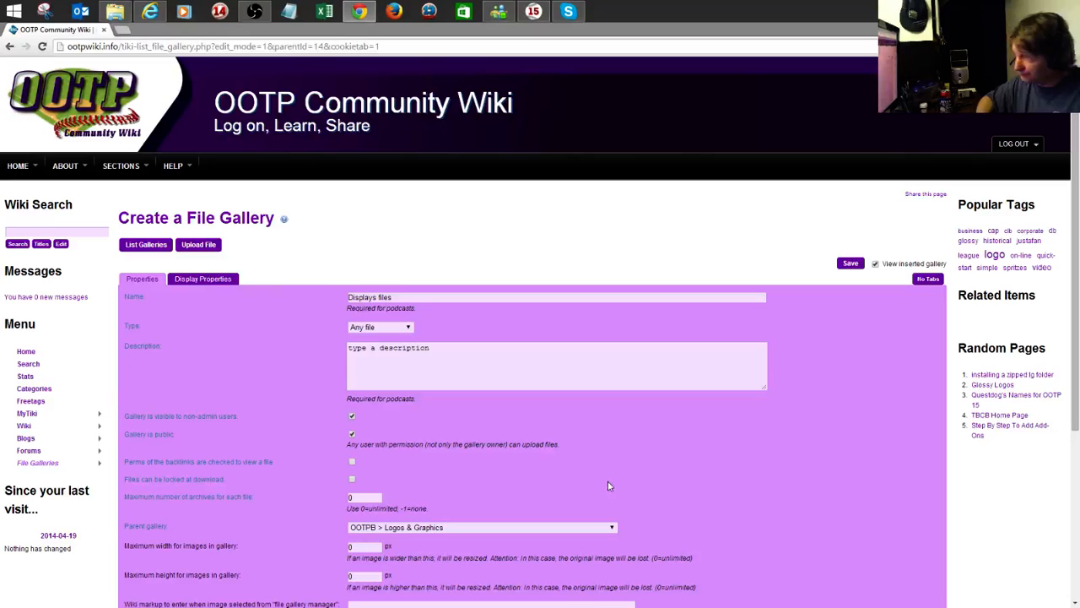
click(196, 282)
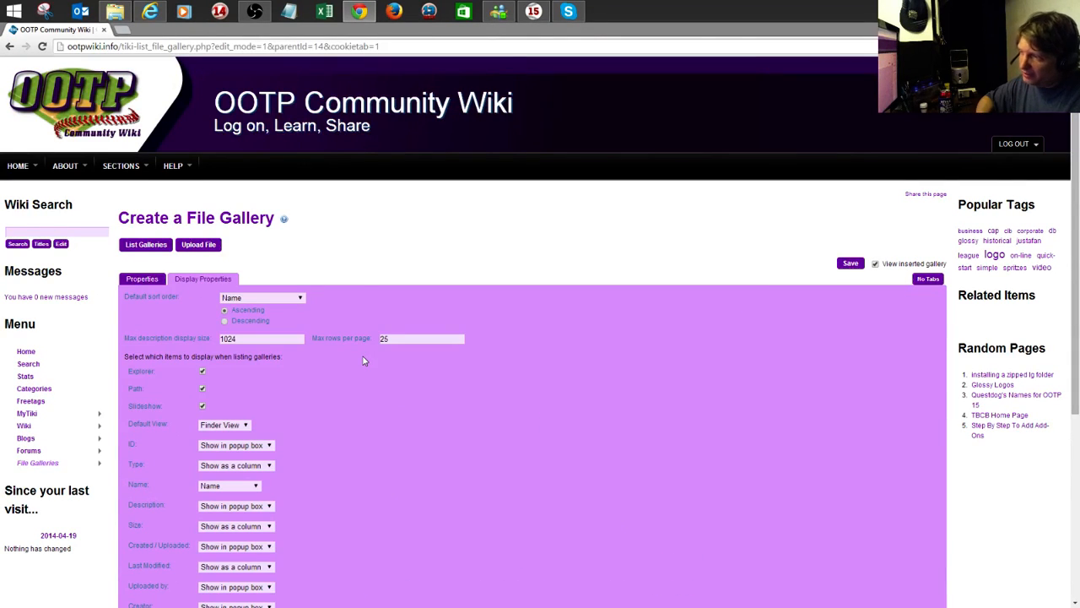
scroll(363, 360, down, 3)
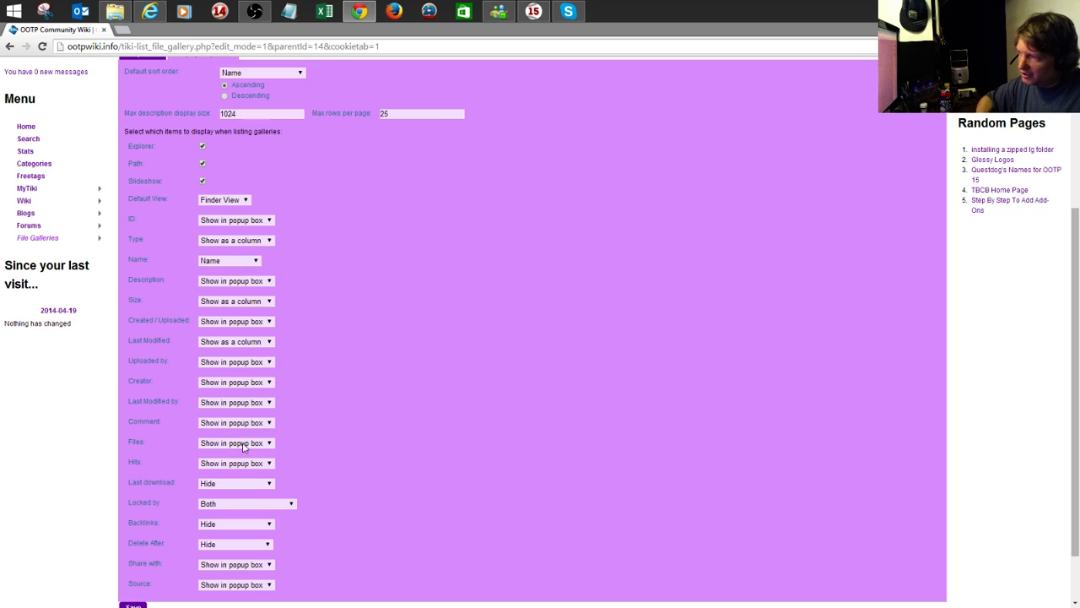
scroll(241, 464, up, 1)
click(244, 256)
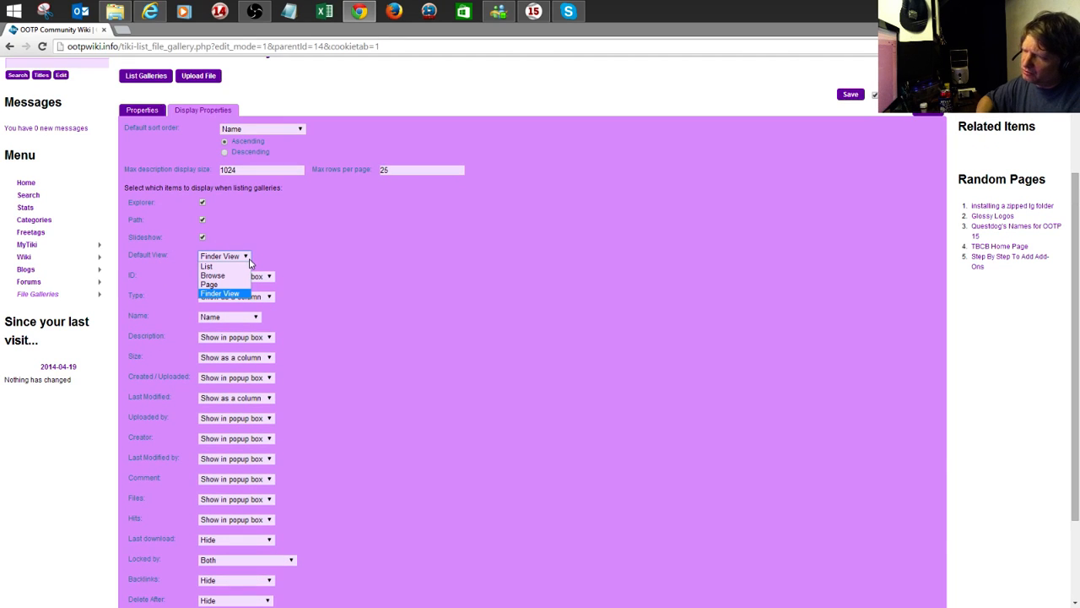
click(245, 257)
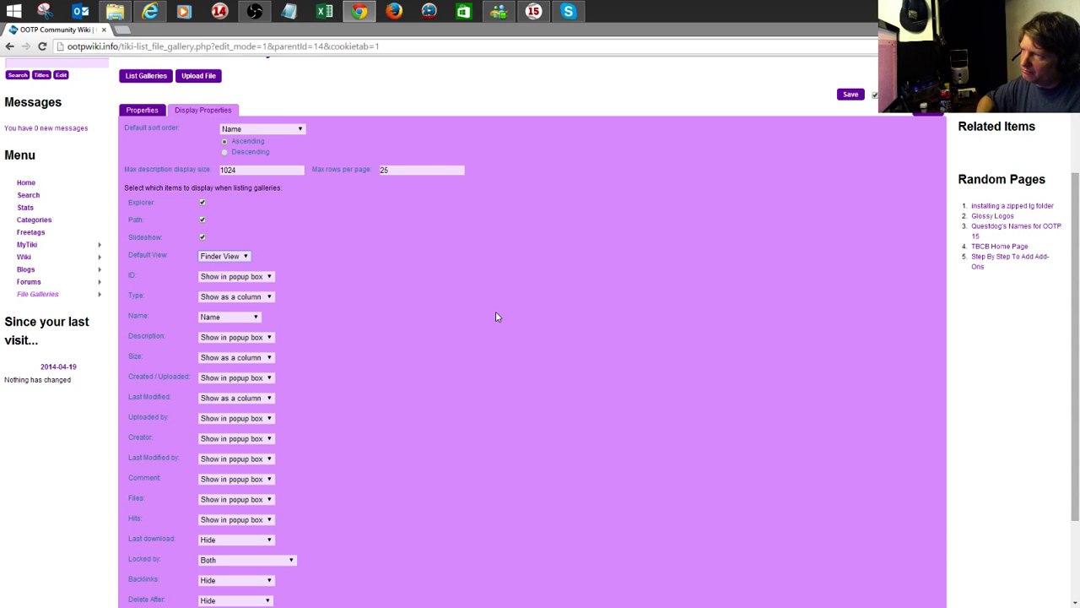
scroll(495, 311, down, 3)
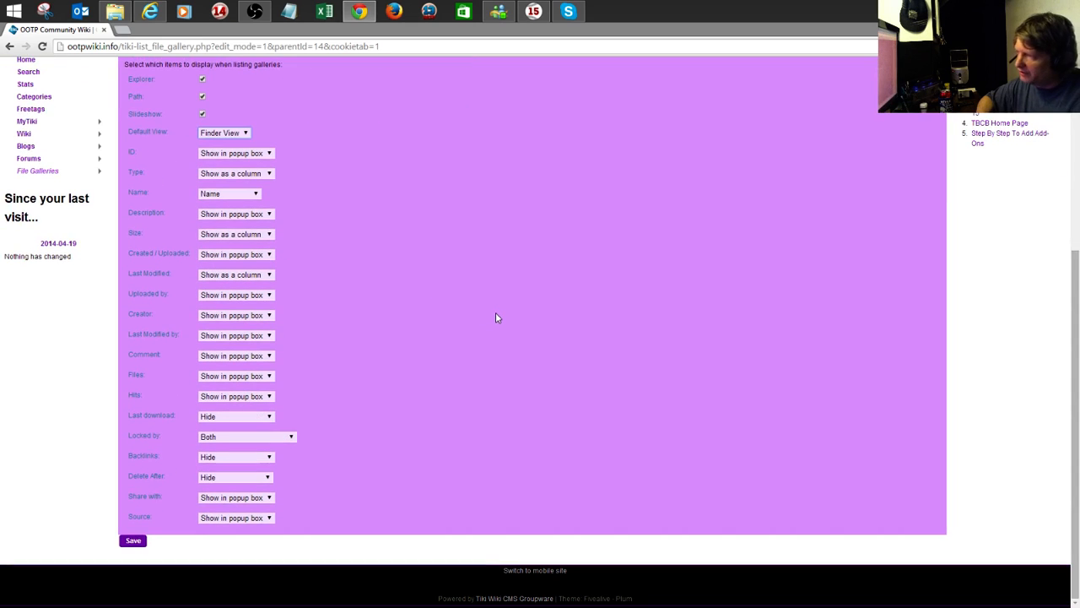
click(132, 542)
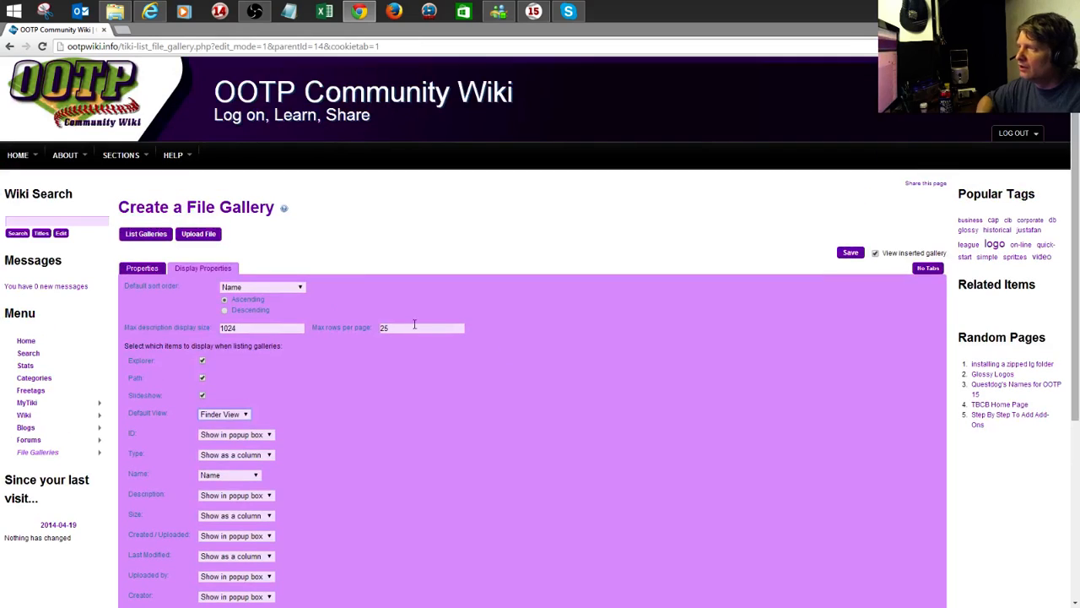
Go back to the gallery's general properties and save the new gallery
click(150, 268)
scroll(466, 350, down, 1)
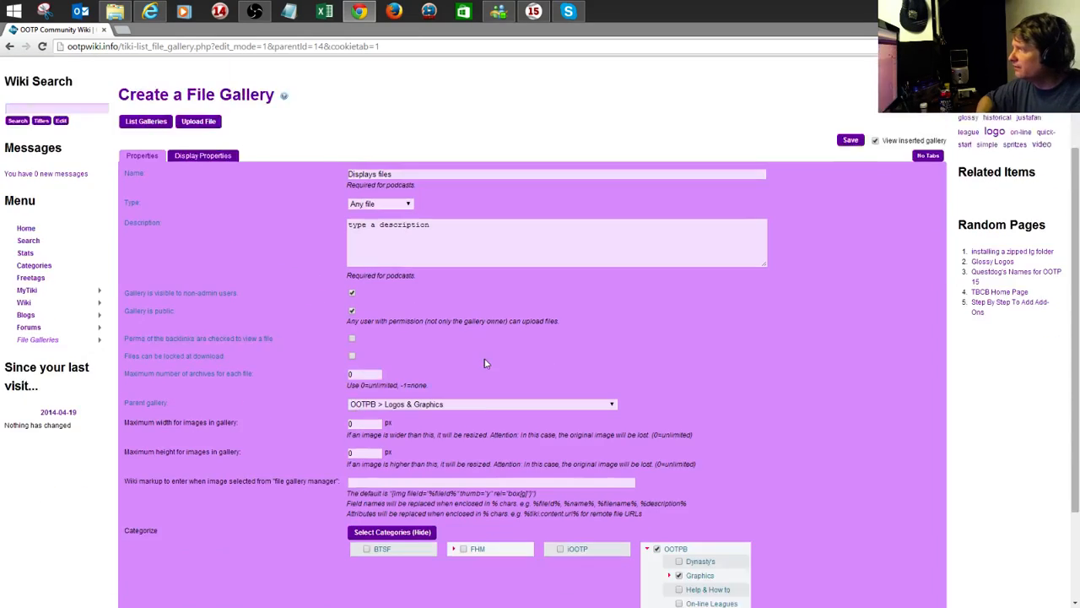
scroll(485, 363, down, 2)
click(145, 543)
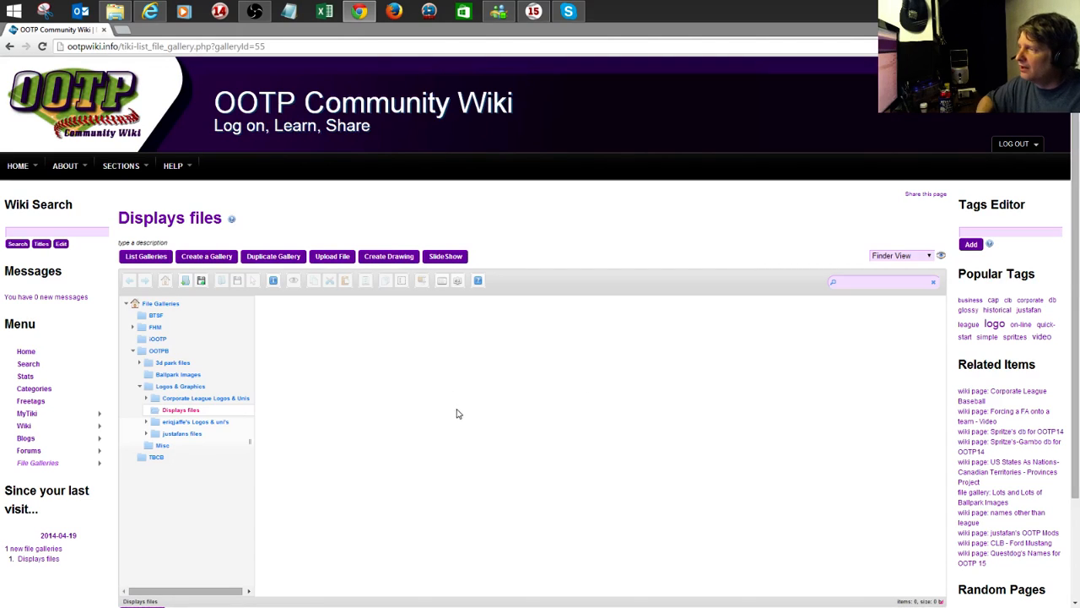
Create a new folder named "logos" inside the Displays files gallery
right_click(295, 351)
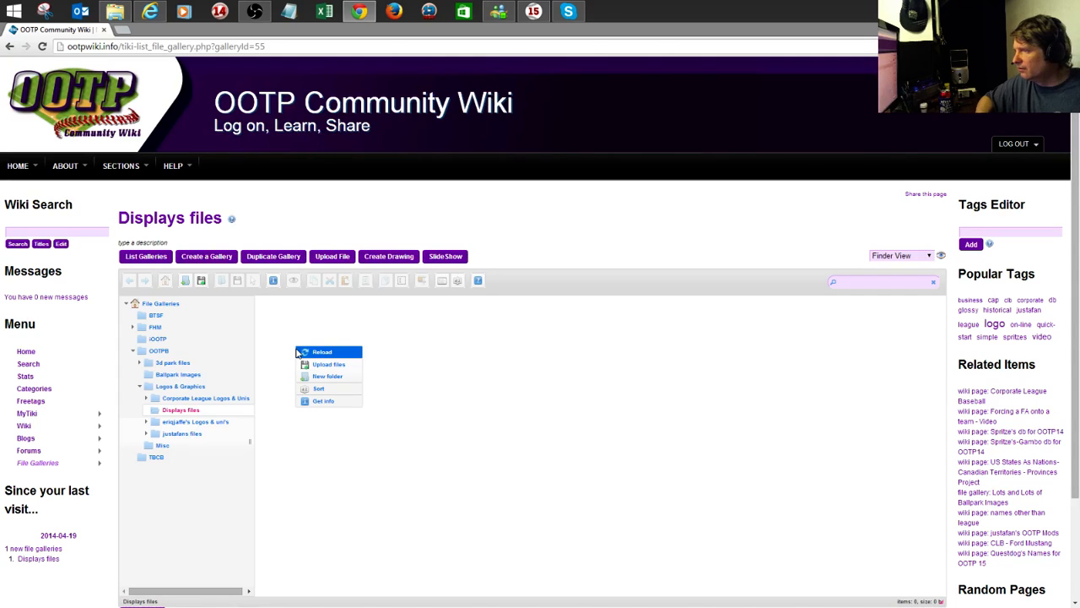
click(328, 375)
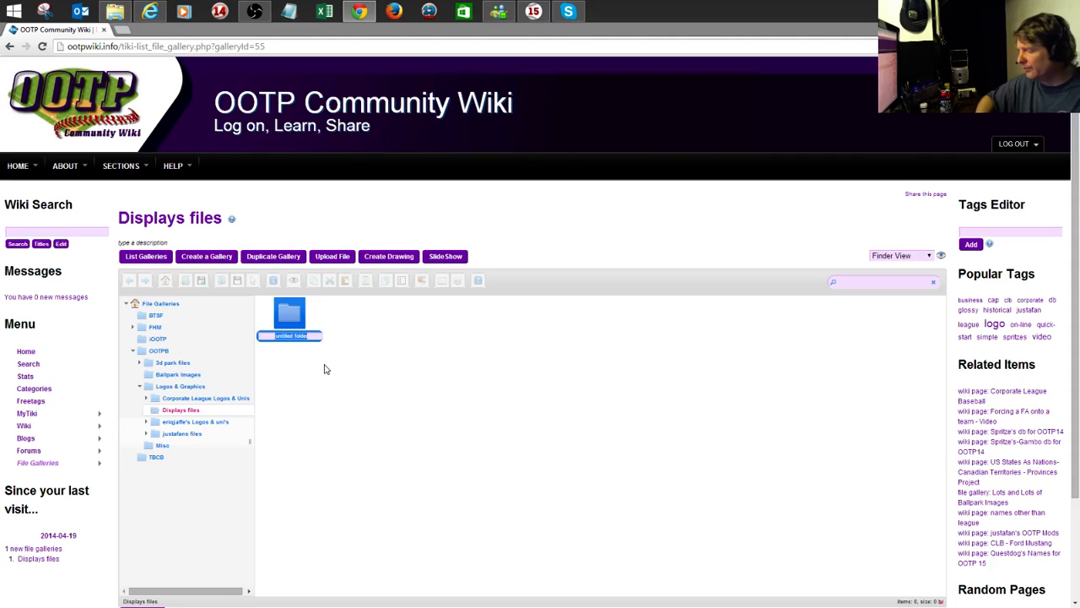
text(logos)
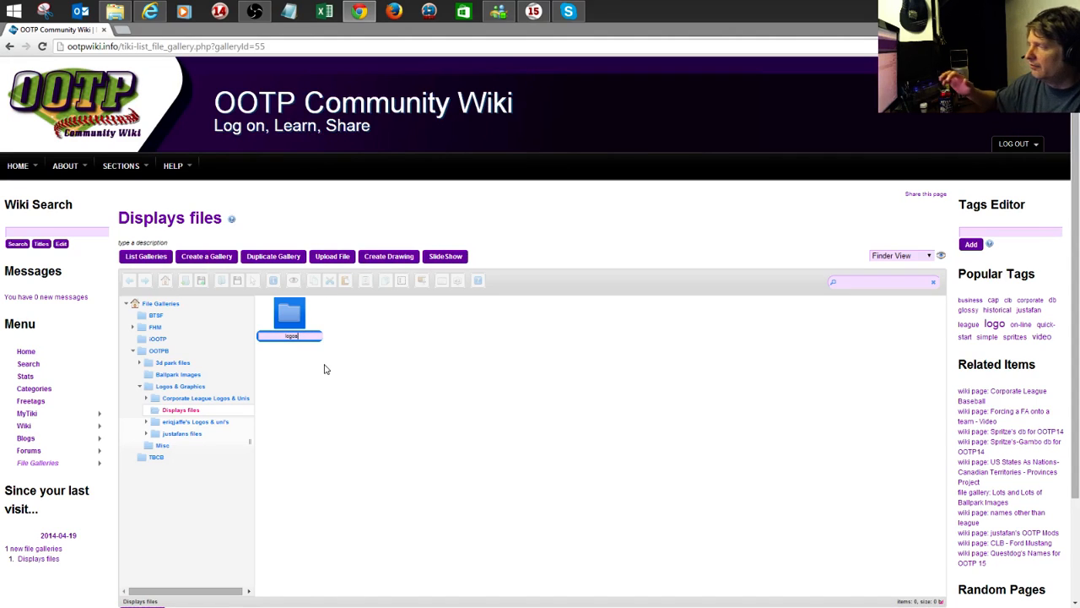
key(Return)
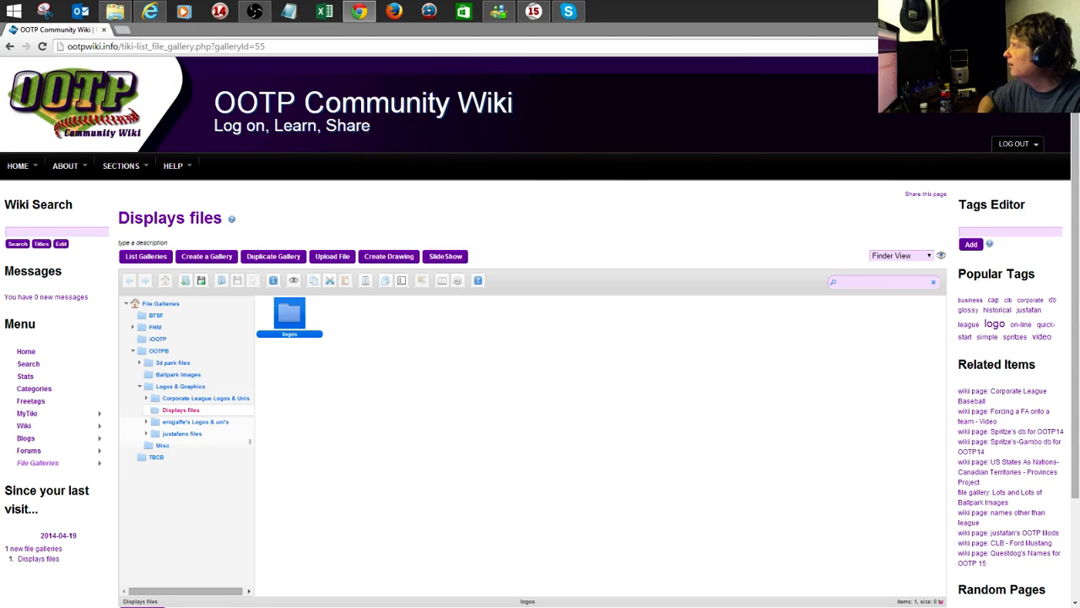
Restore the browser window to a smaller size and open the logos folder
click(1046, 26)
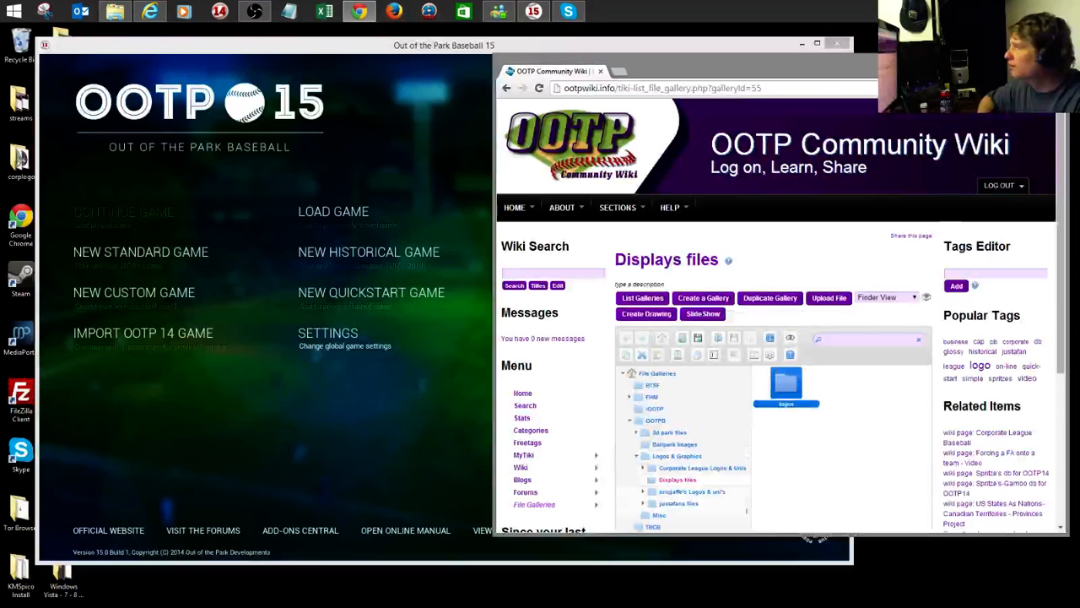
double_click(789, 390)
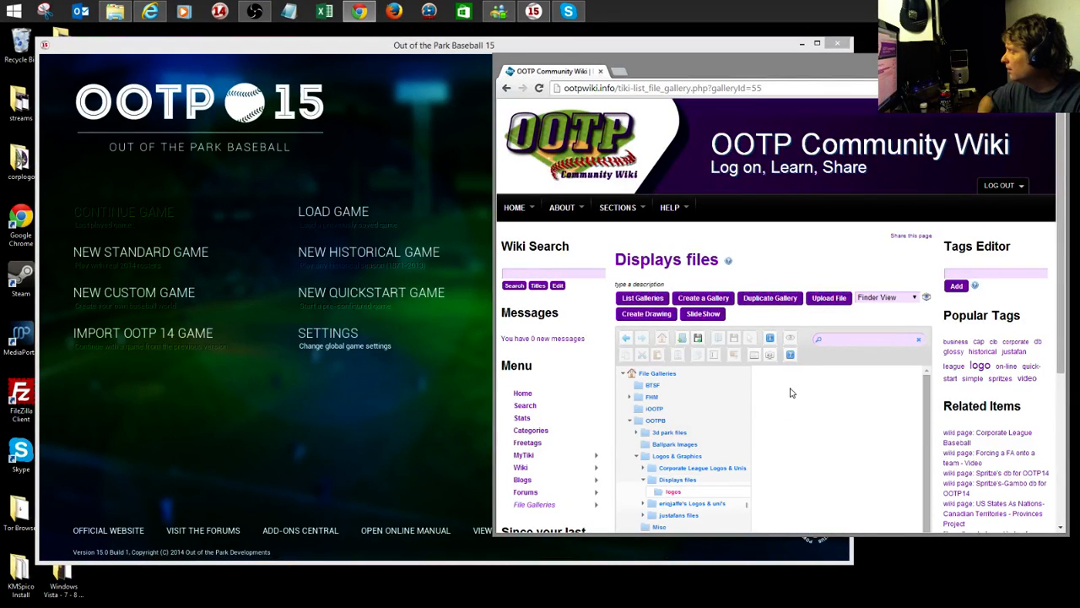
Minimize the game window and upload the corplogo zip archive from the corplogo folder into the wiki's logos folder
click(802, 43)
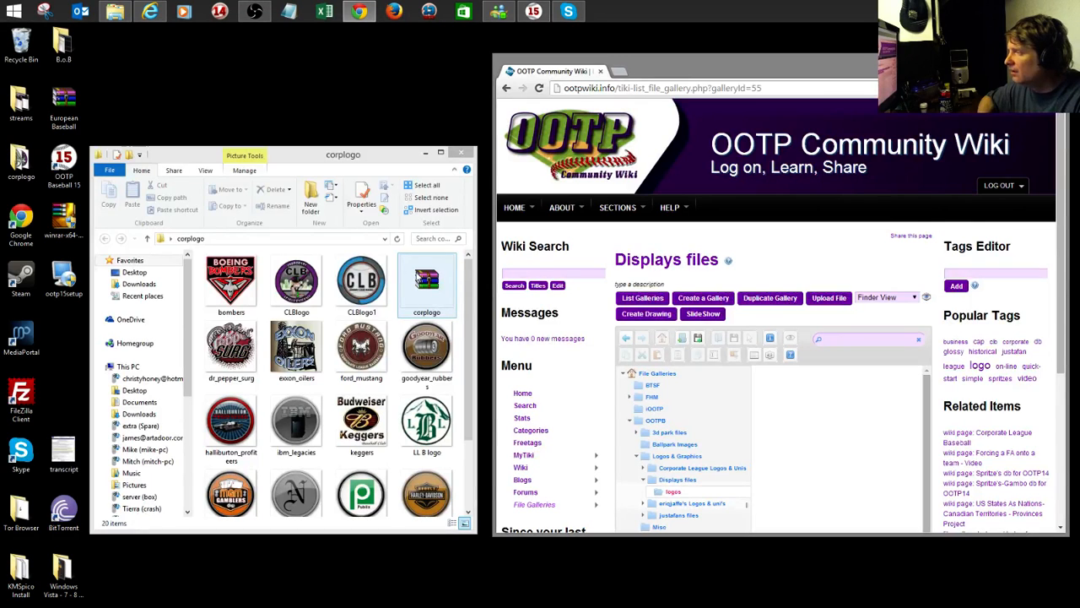
click(420, 283)
right_click(419, 285)
click(407, 287)
drag(422, 282, 851, 437)
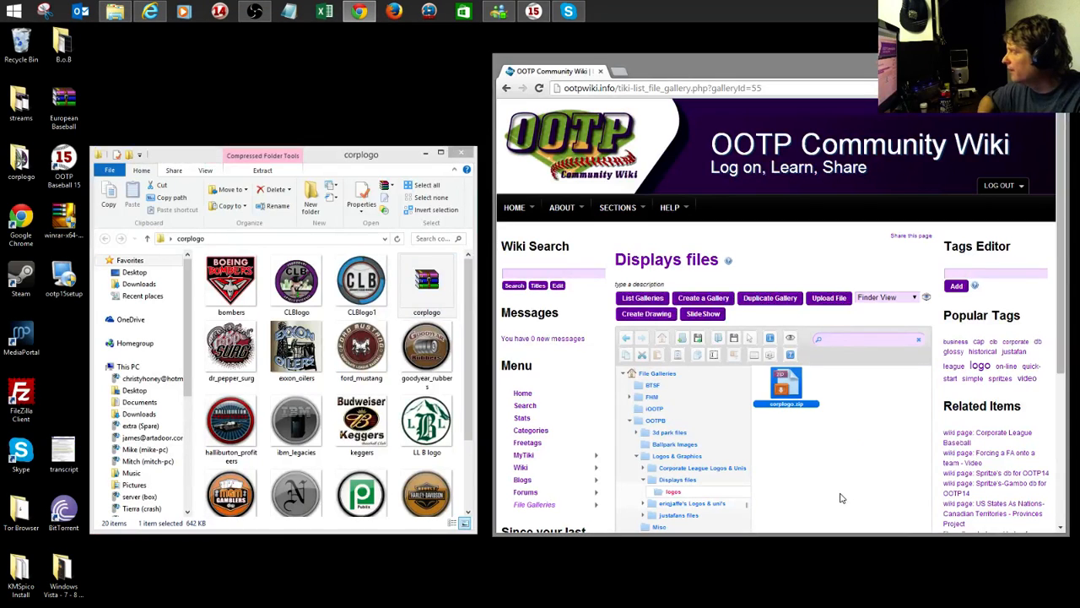
Upload the twelve logo images below the first row of the corplogo folder, from dr_pepper_surg onward, into the wiki's logos folder
drag(462, 335, 209, 505)
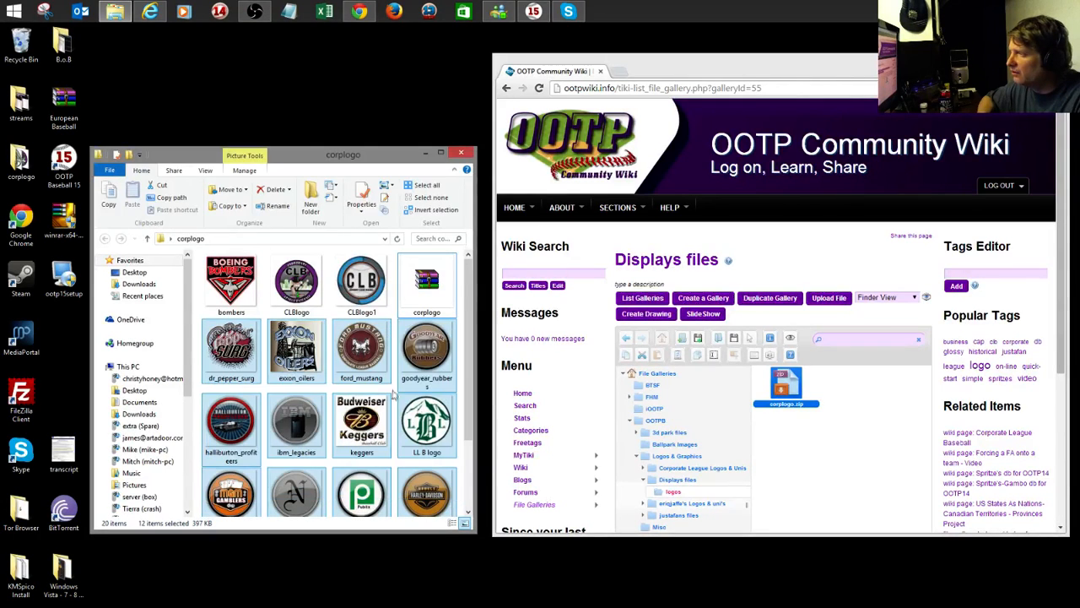
drag(279, 154, 269, 108)
drag(409, 380, 836, 499)
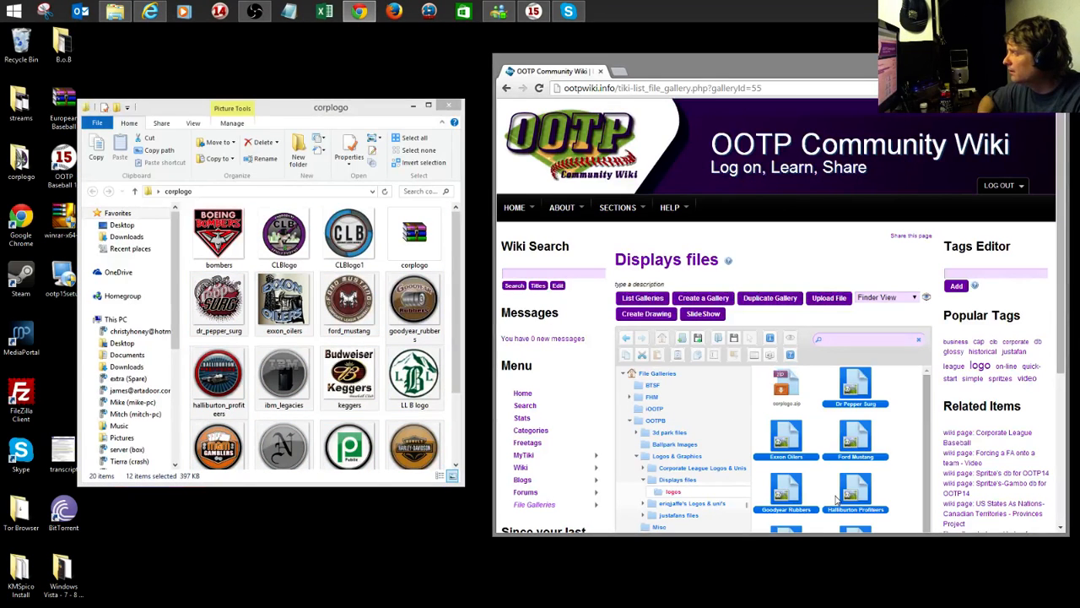
scroll(835, 499, down, 3)
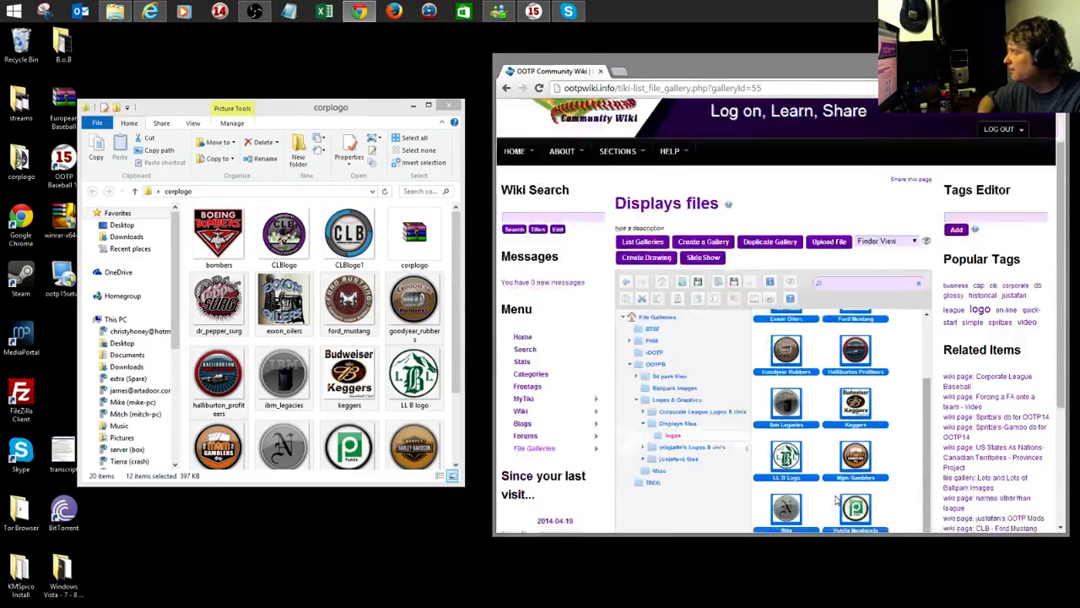
scroll(835, 500, down, 1)
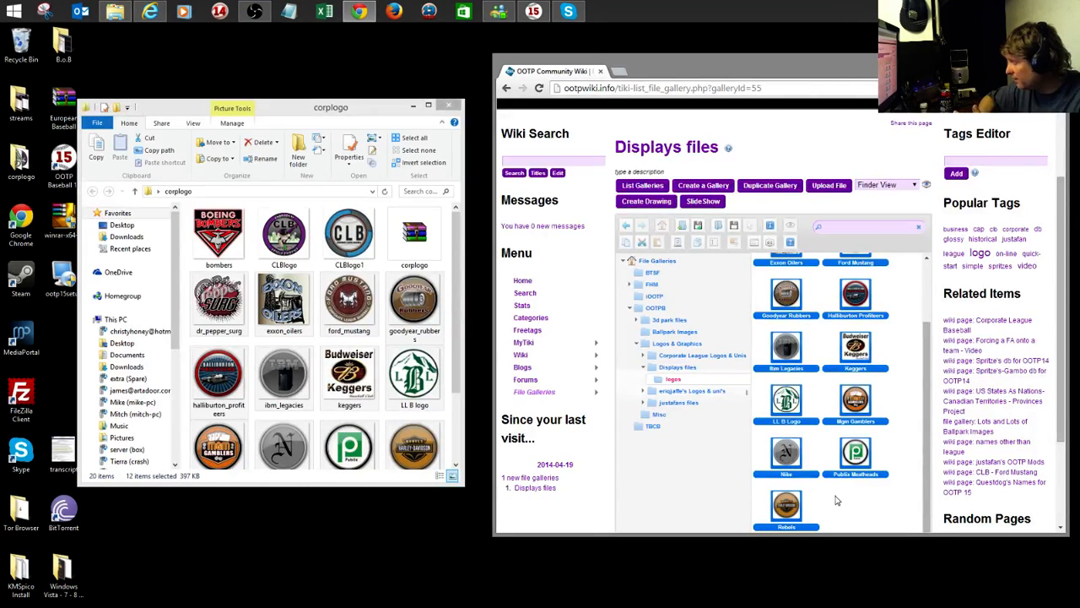
scroll(837, 500, up, 5)
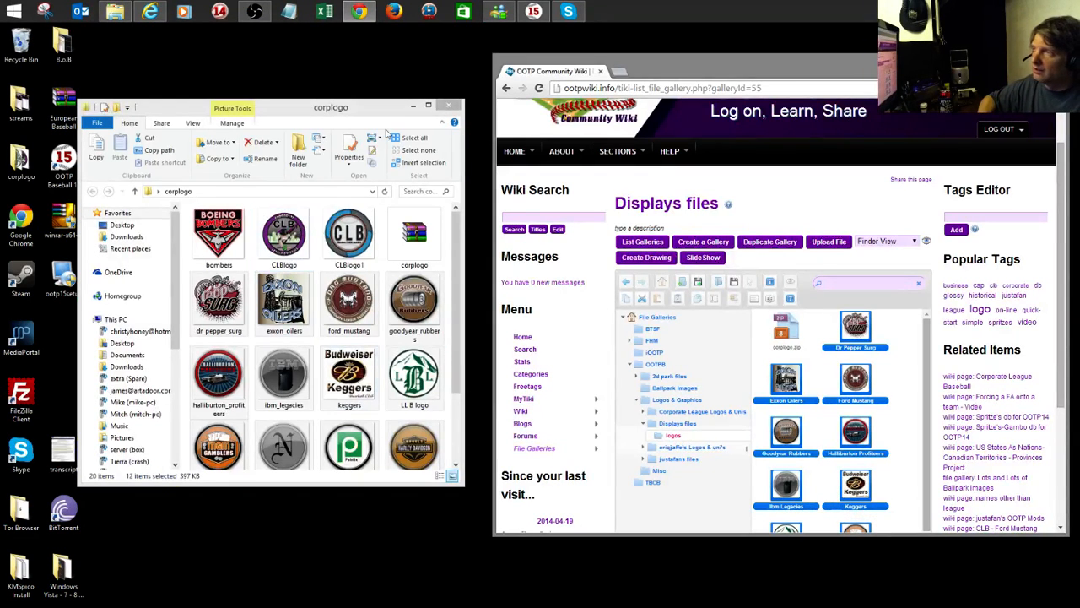
Close the file window and try to upload the entire corplogo folder from the desktop into the logos folder
click(448, 105)
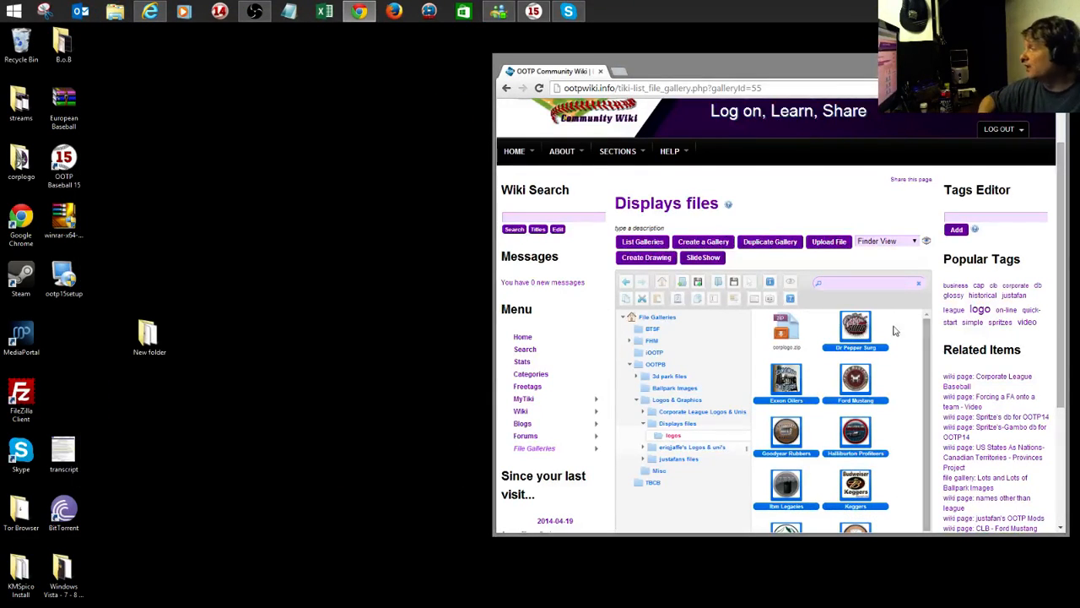
drag(21, 158, 909, 451)
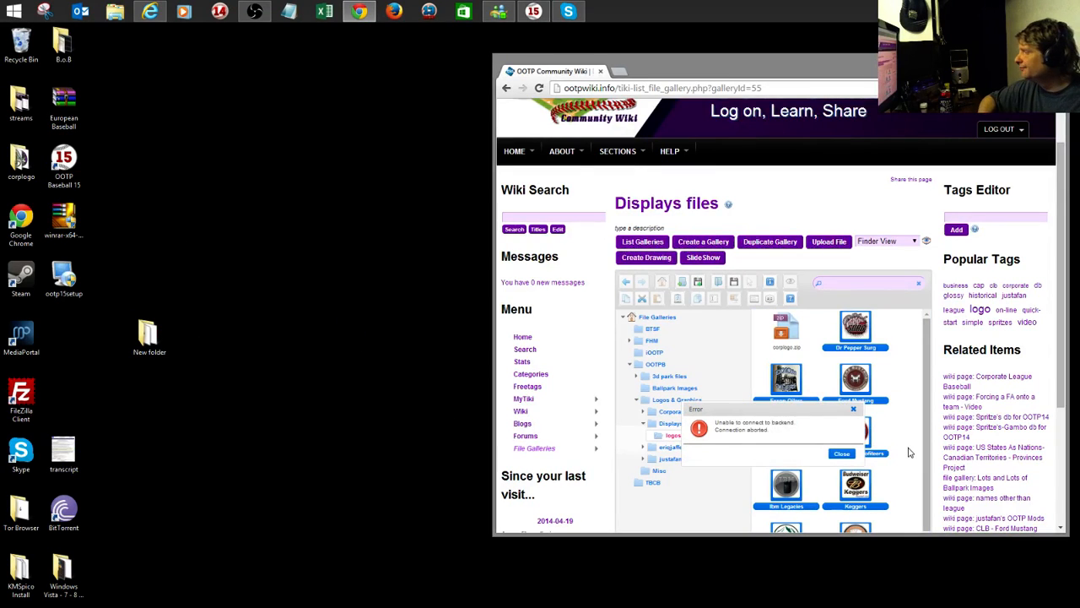
click(841, 456)
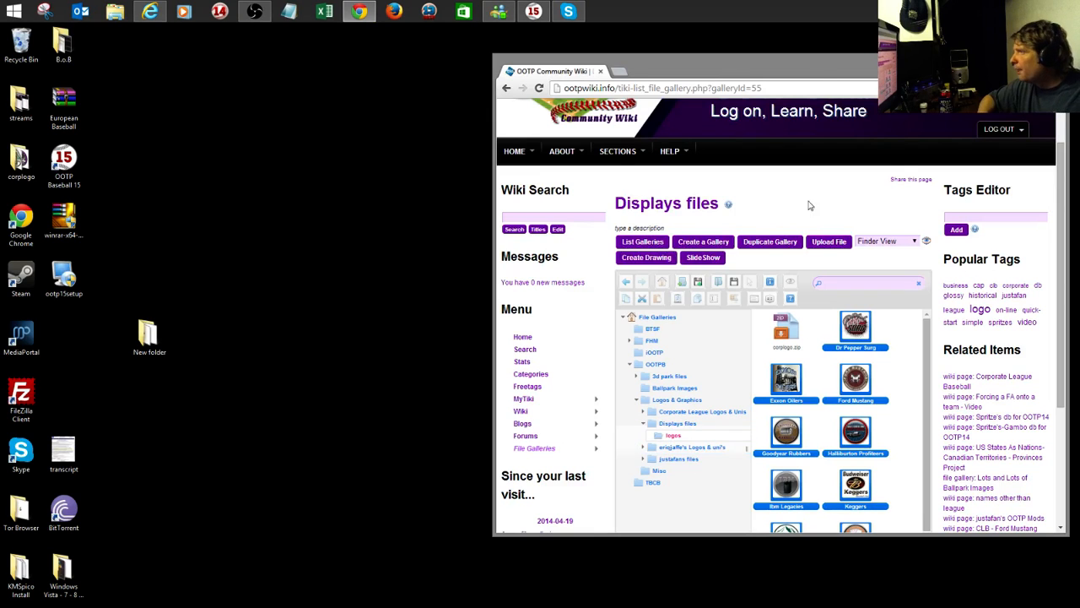
Reposition the browser window and review the Ford Mustang image's file information, including its link and wiki syntax
drag(797, 59, 582, 46)
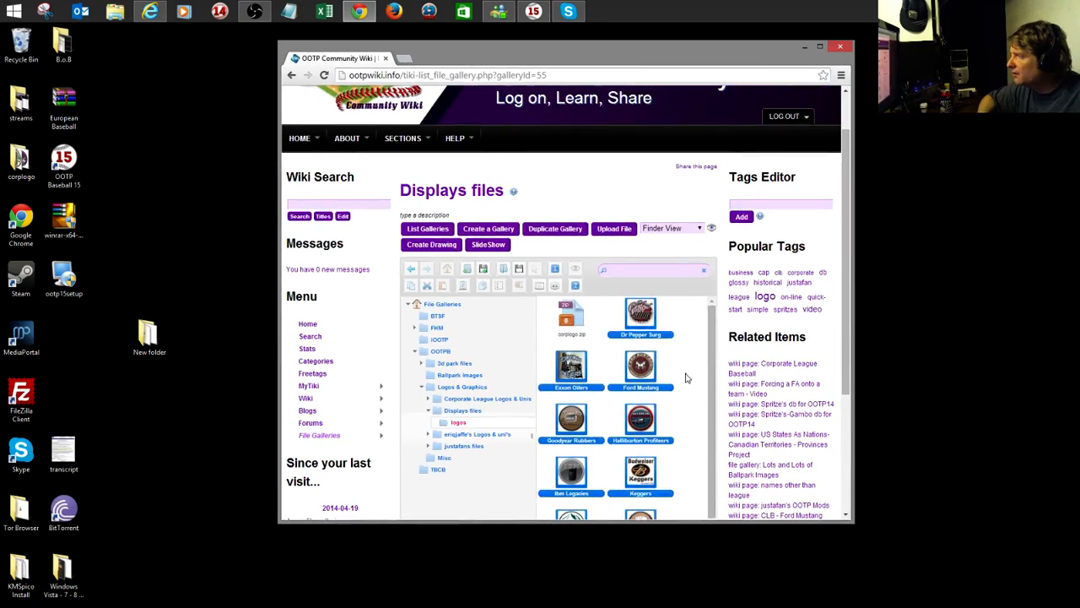
right_click(640, 368)
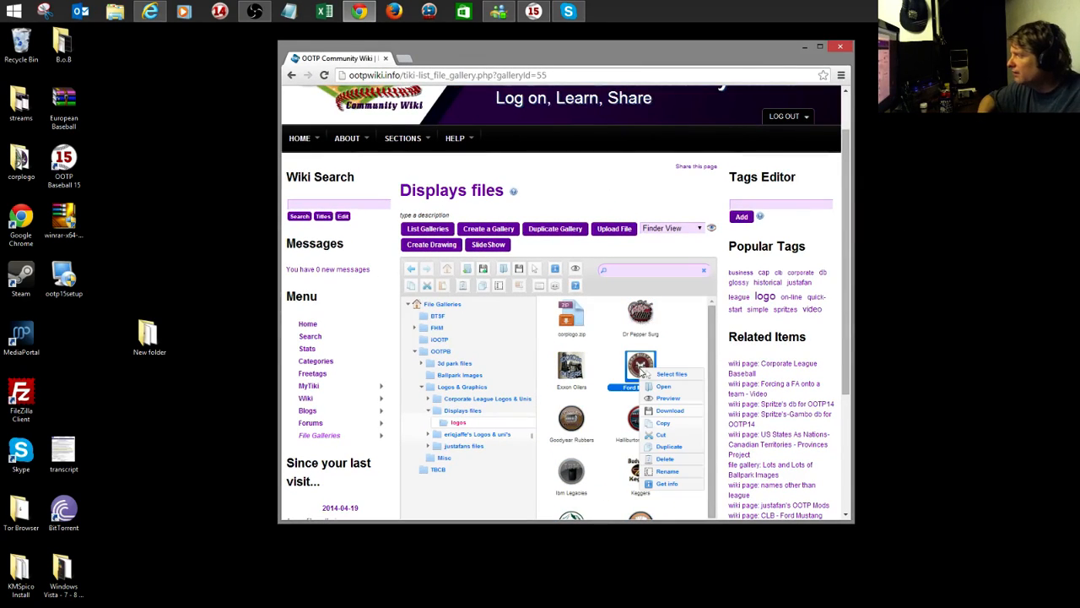
click(677, 487)
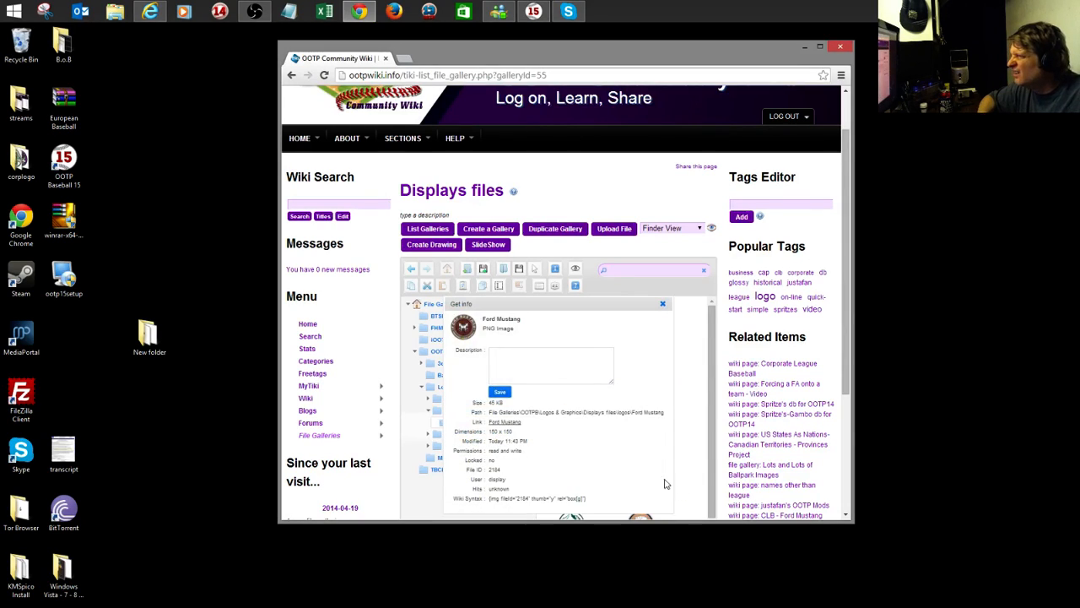
scroll(598, 445, down, 1)
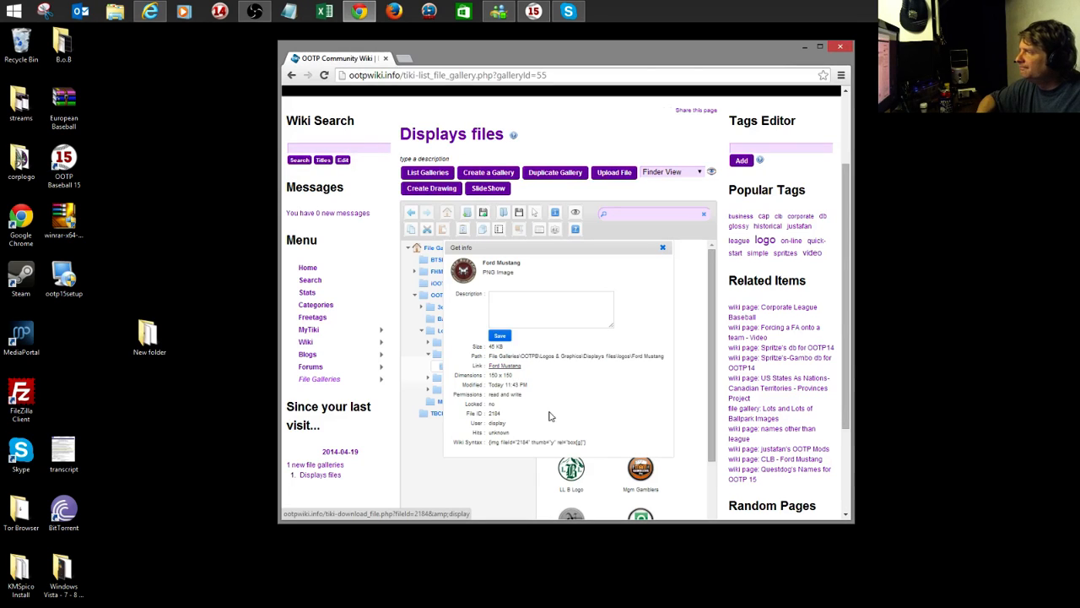
click(664, 248)
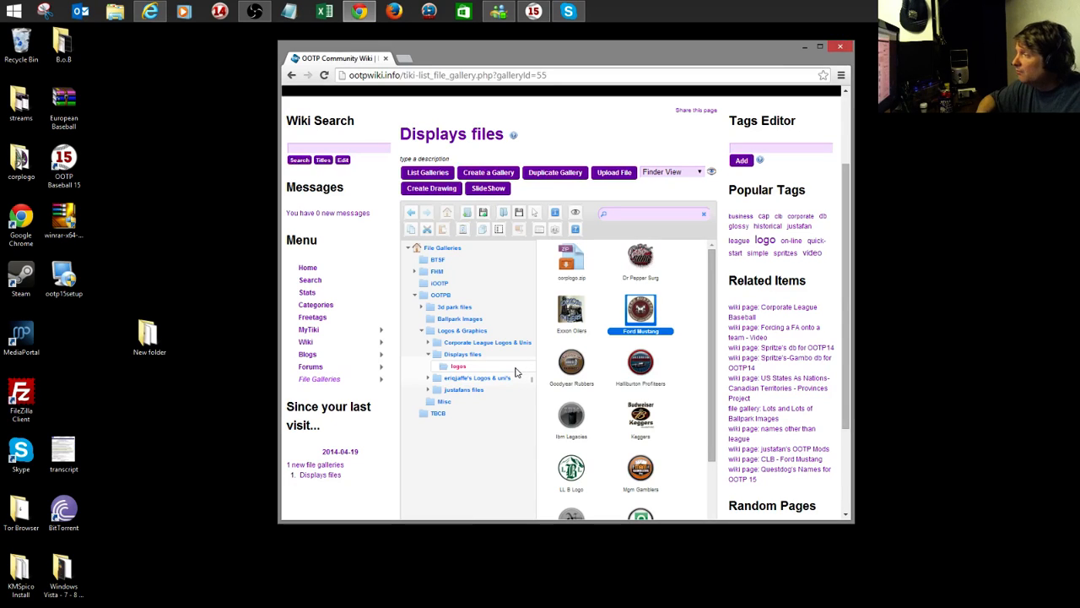
Move the seven images from Ibm Legacies through Rebels out of the logos folder into the parent Displays files gallery
scroll(528, 371, down, 3)
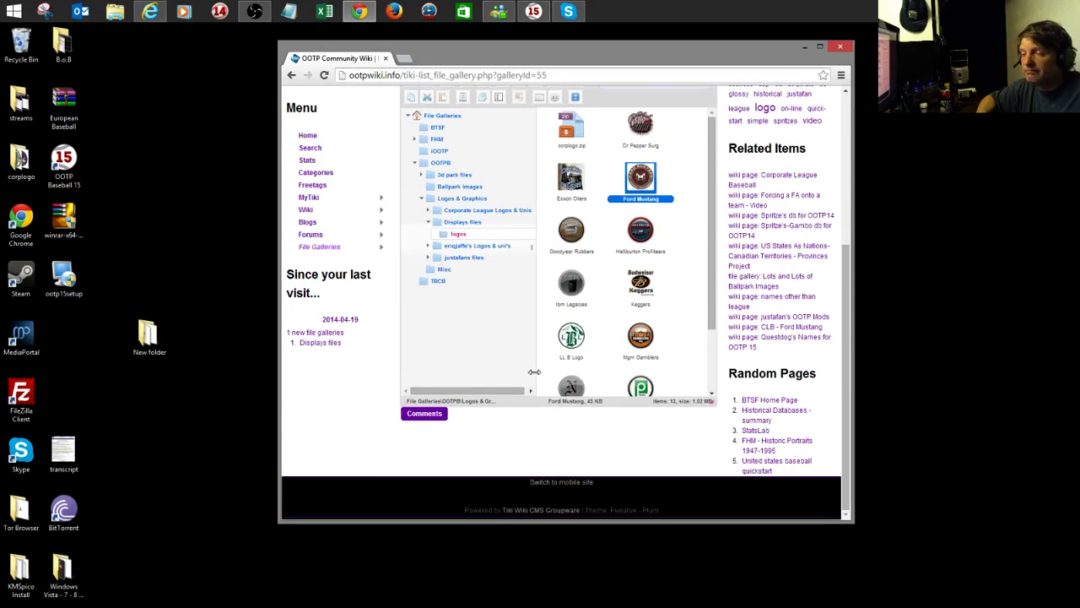
scroll(535, 372, up, 3)
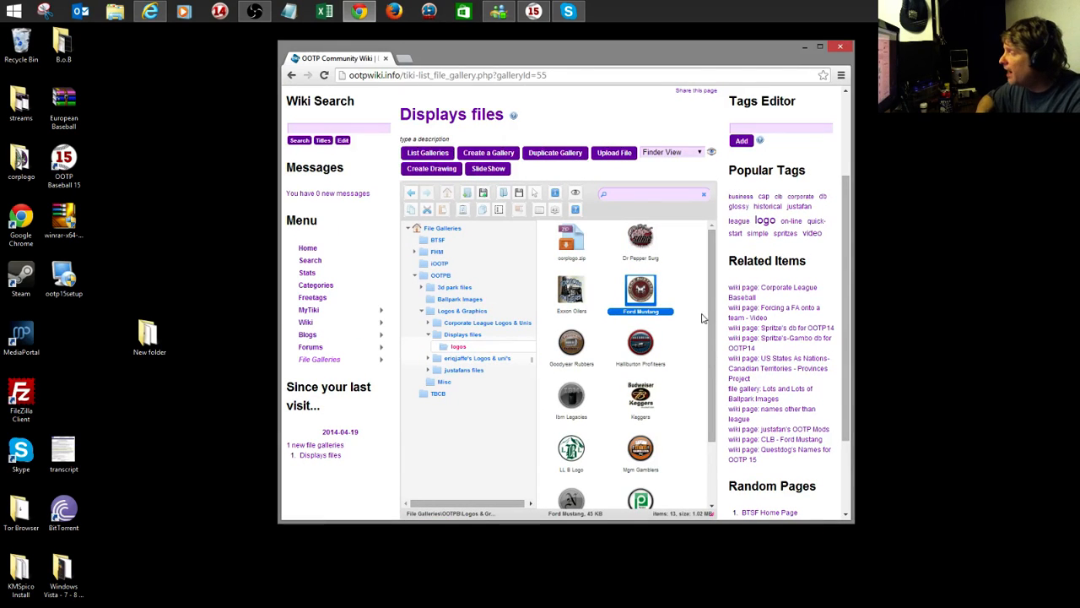
scroll(711, 338, down, 2)
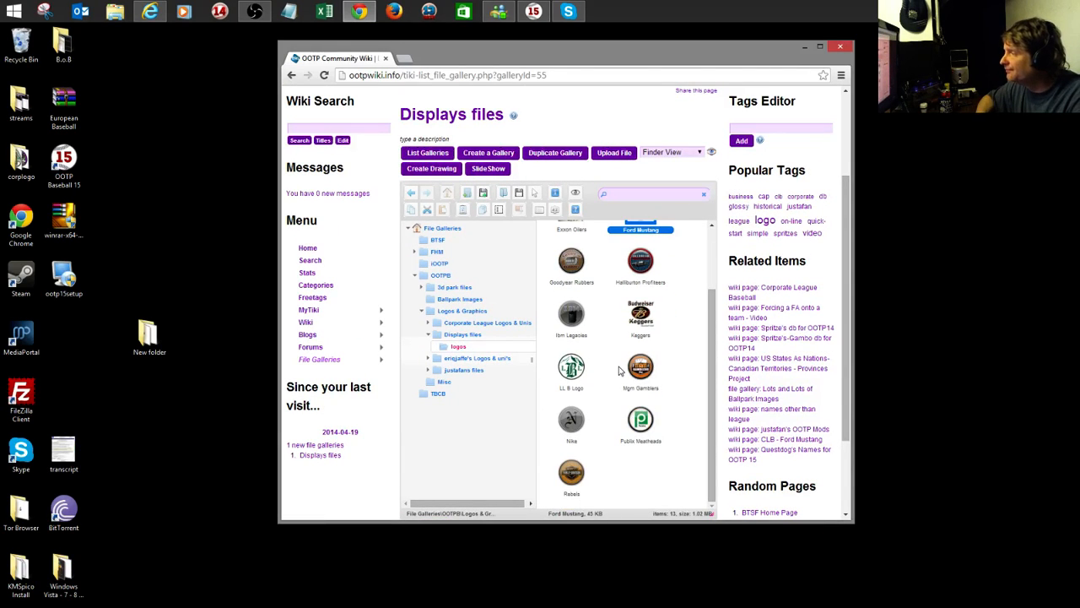
drag(682, 304, 573, 477)
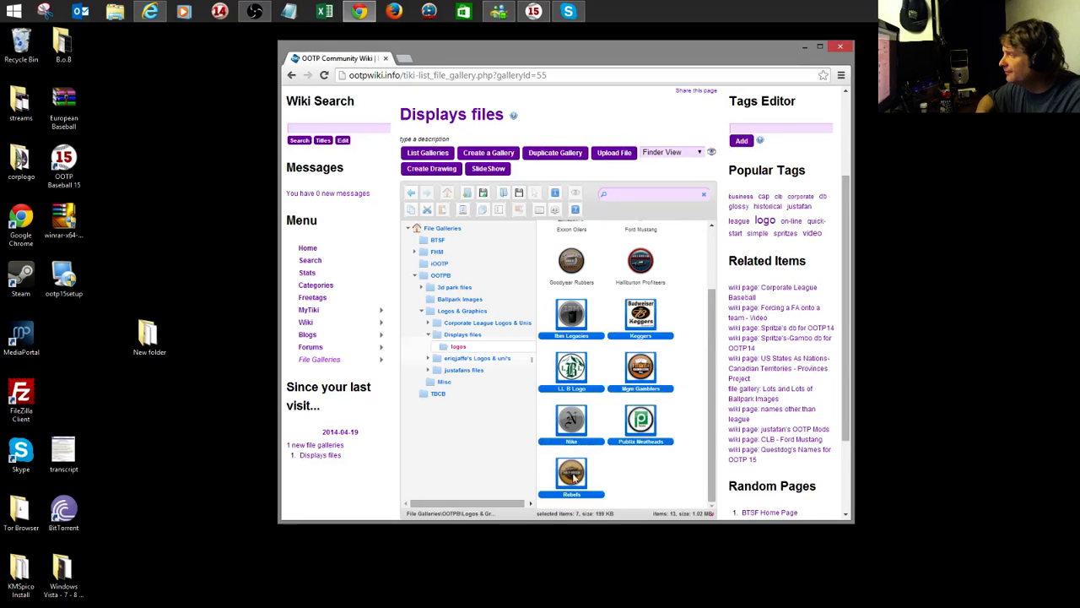
right_click(571, 377)
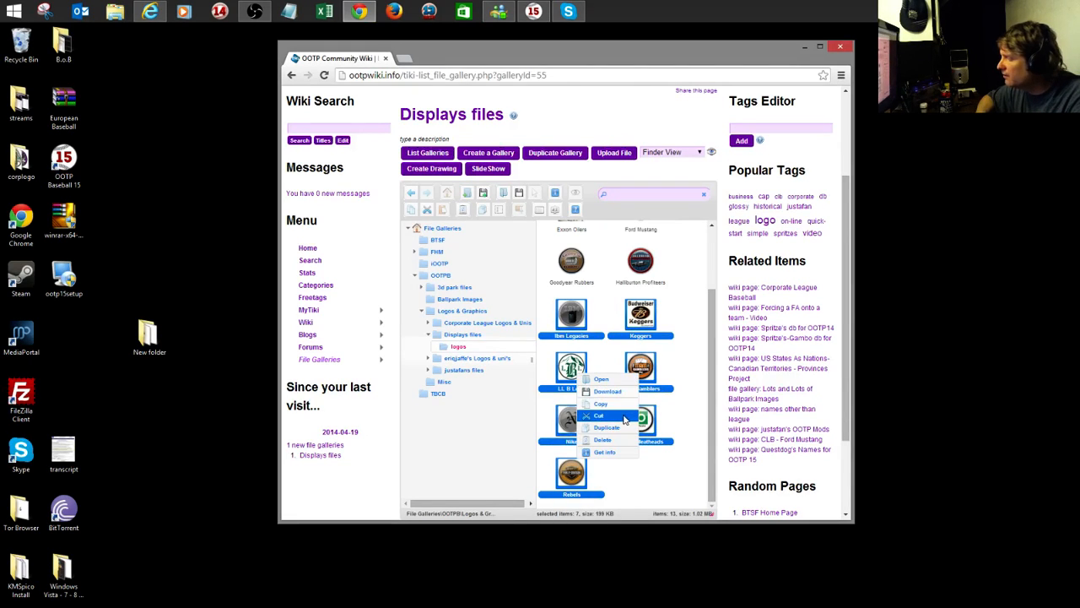
click(621, 420)
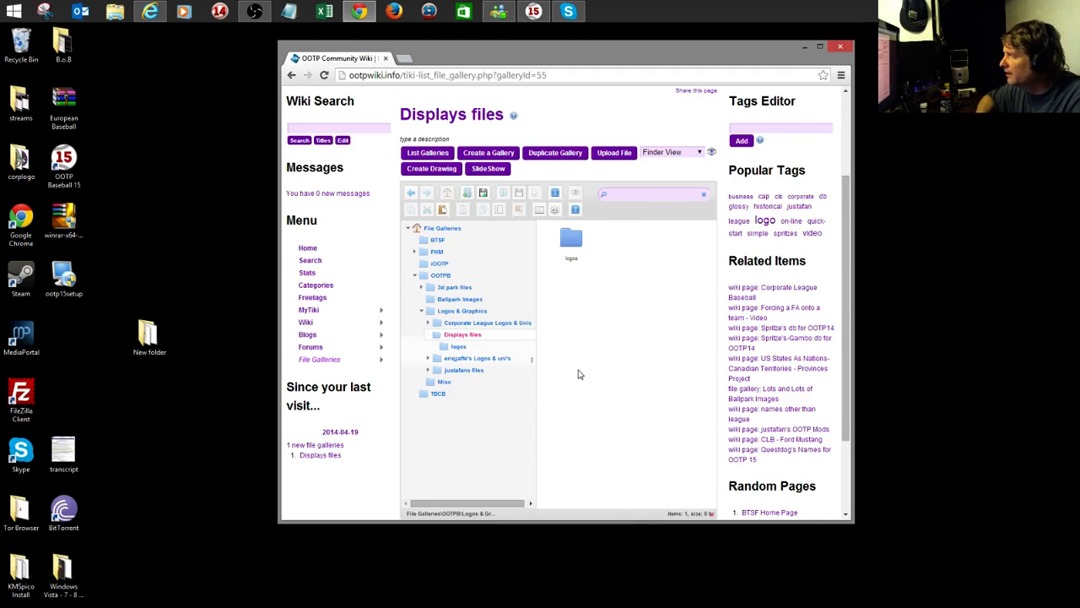
right_click(579, 371)
click(610, 434)
right_click(582, 336)
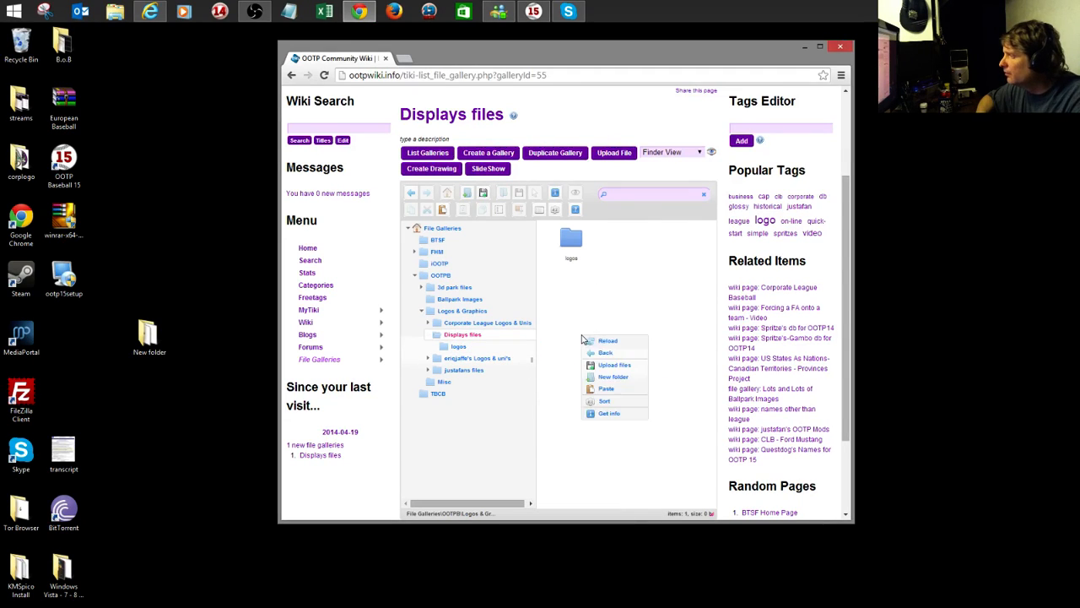
click(608, 389)
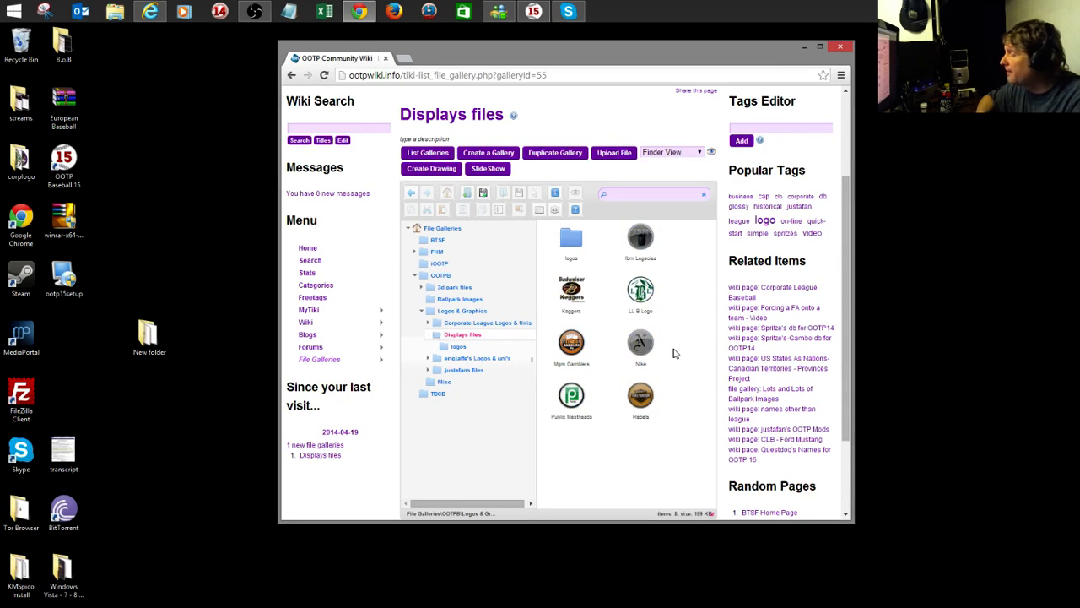
Review the Nike image's file information in the Displays files gallery, then close it
right_click(641, 342)
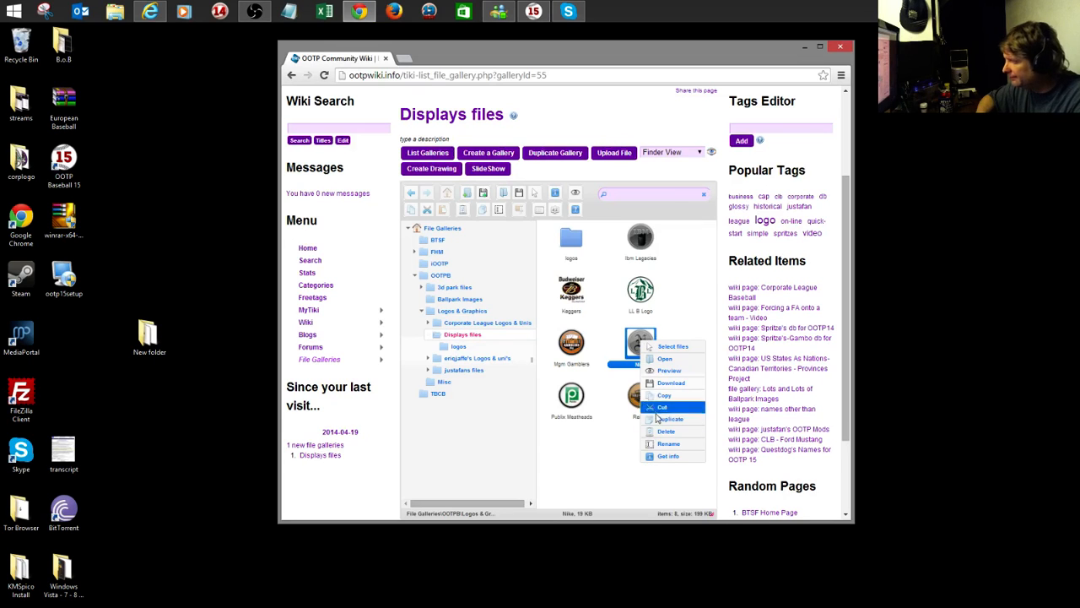
click(667, 457)
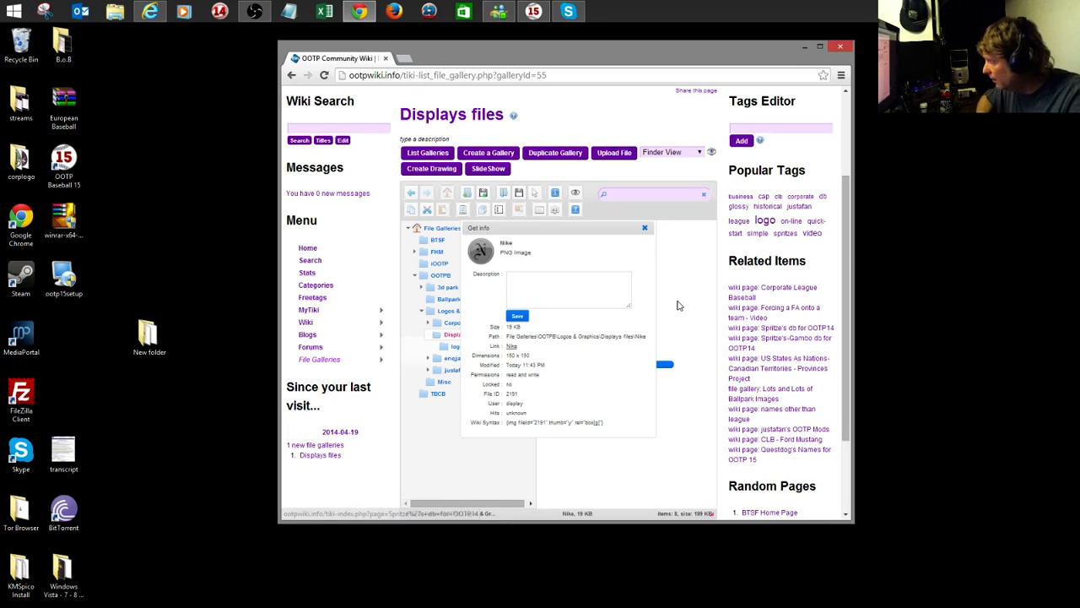
click(645, 229)
Switch the Displays files gallery to the Browse Images view and open the list of actions for the Ibm Legacies image
click(700, 152)
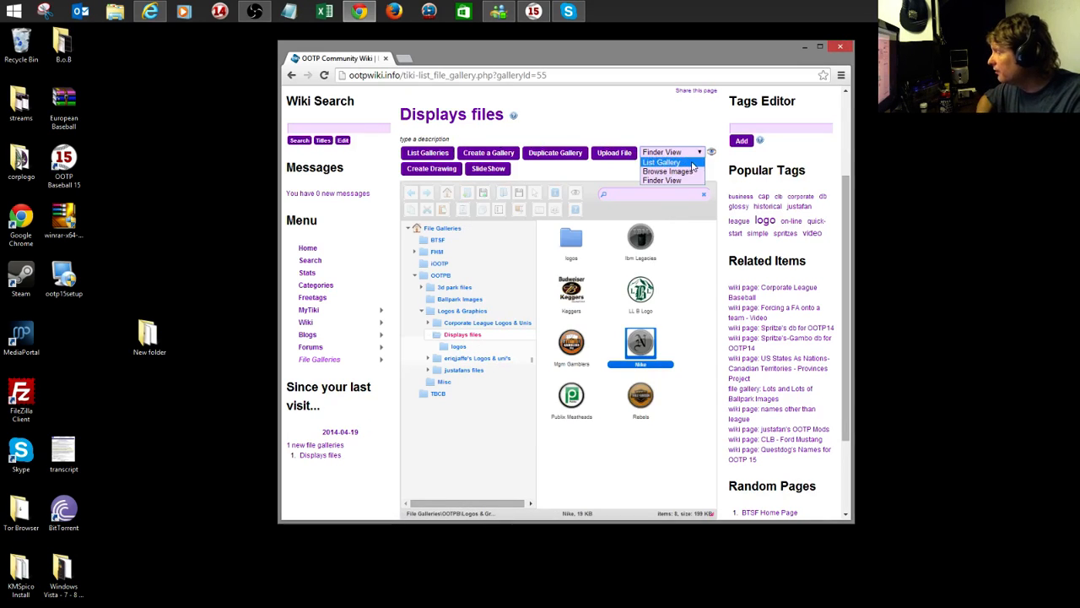
click(669, 171)
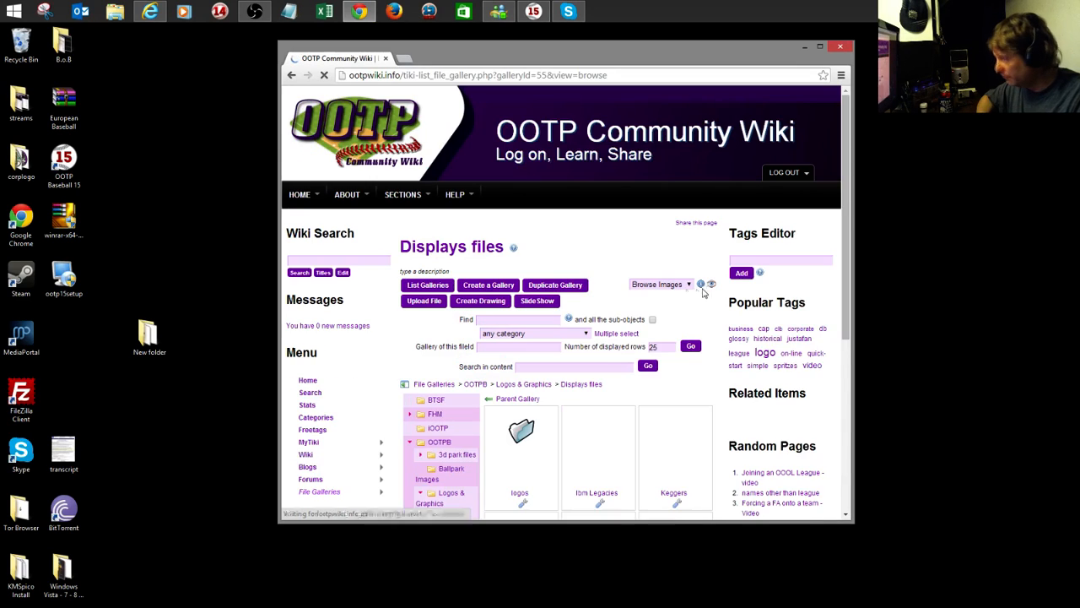
scroll(675, 297, down, 2)
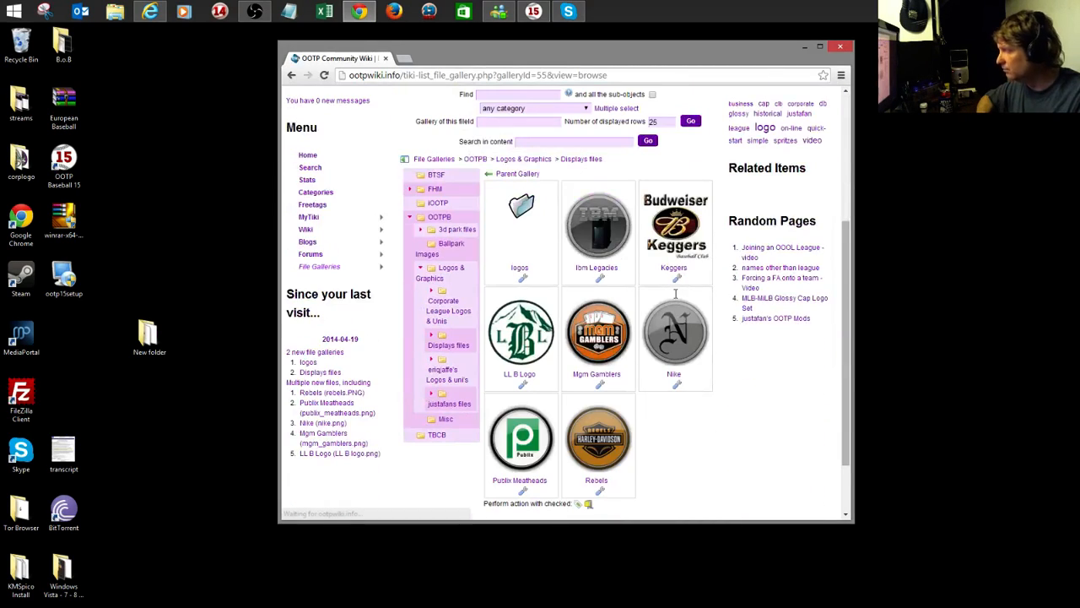
click(600, 280)
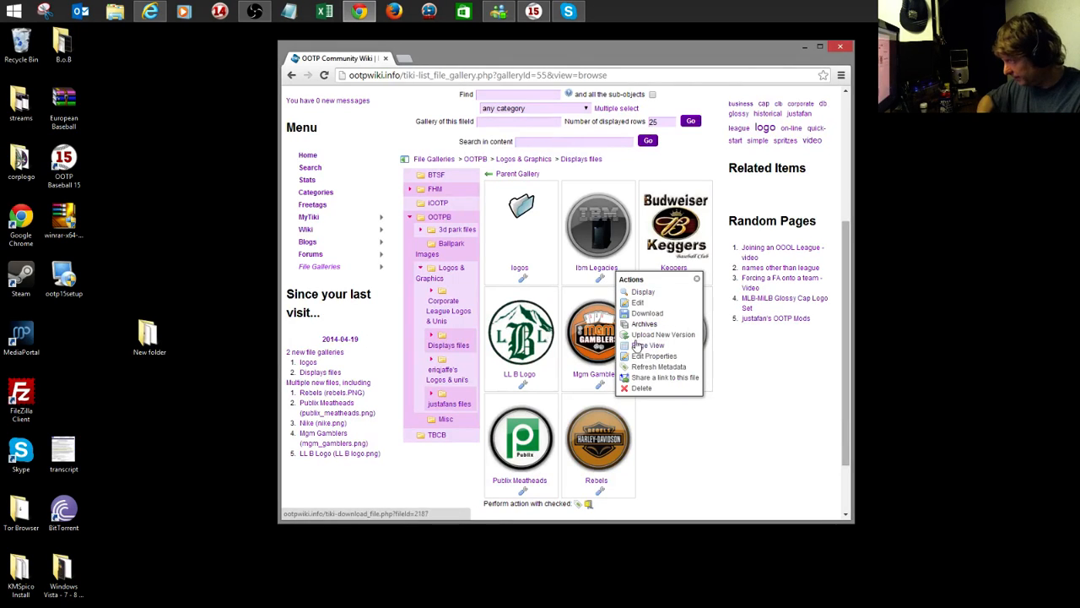